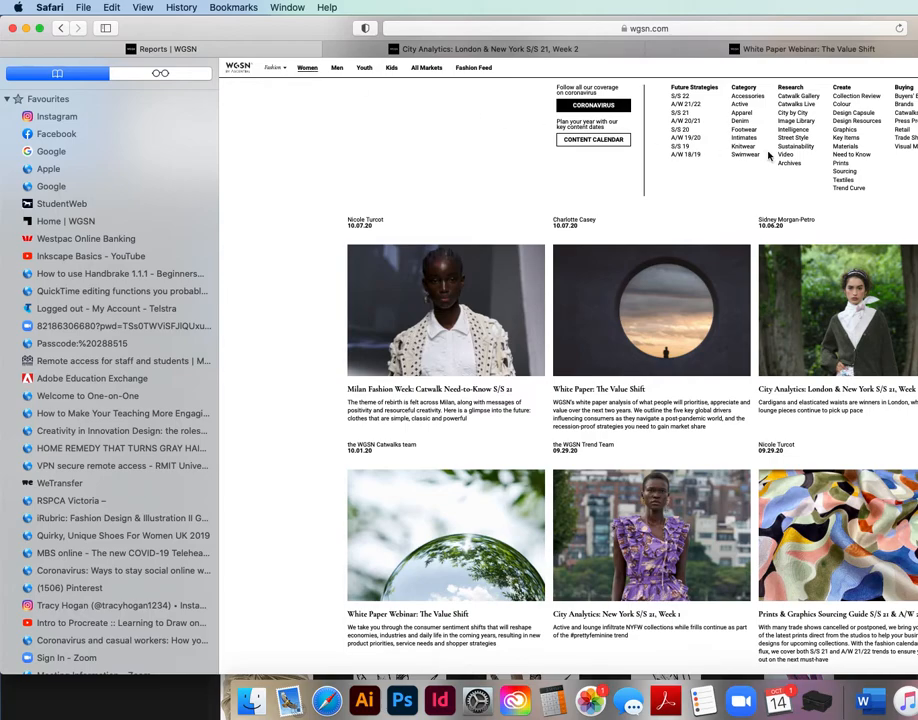
# Browse the WGSN Design Resources Pantone colour library and filter it to blue colours.
pyautogui.click(866, 127)
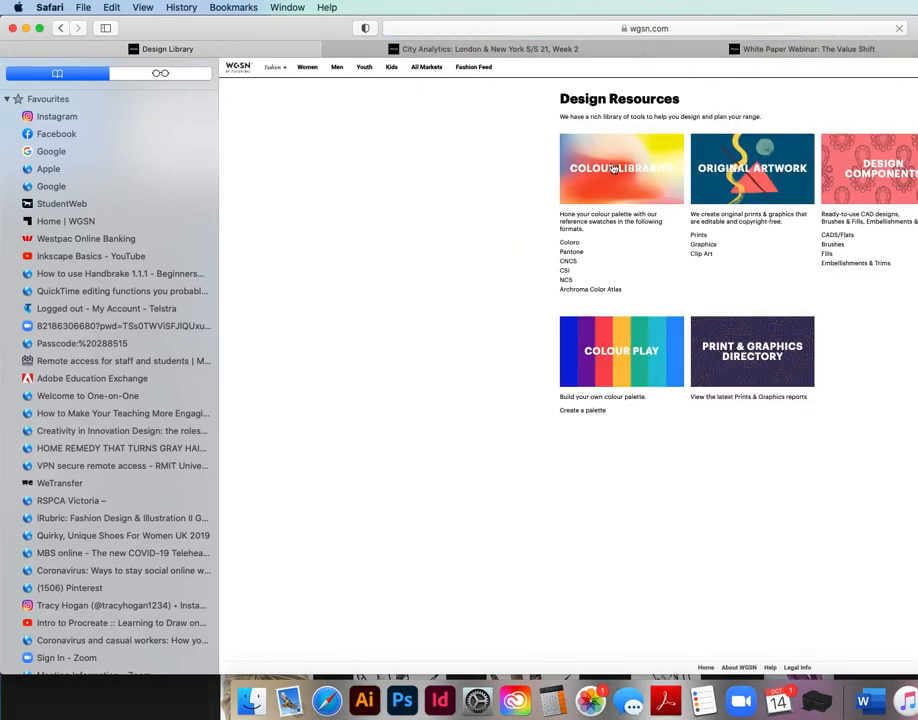
pyautogui.click(572, 254)
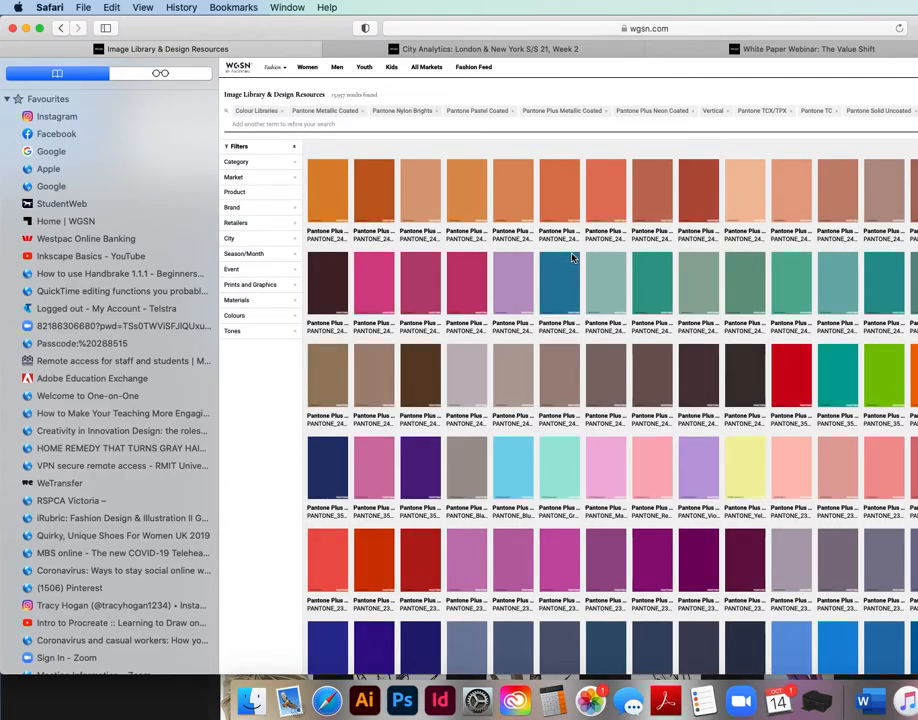
pyautogui.click(248, 318)
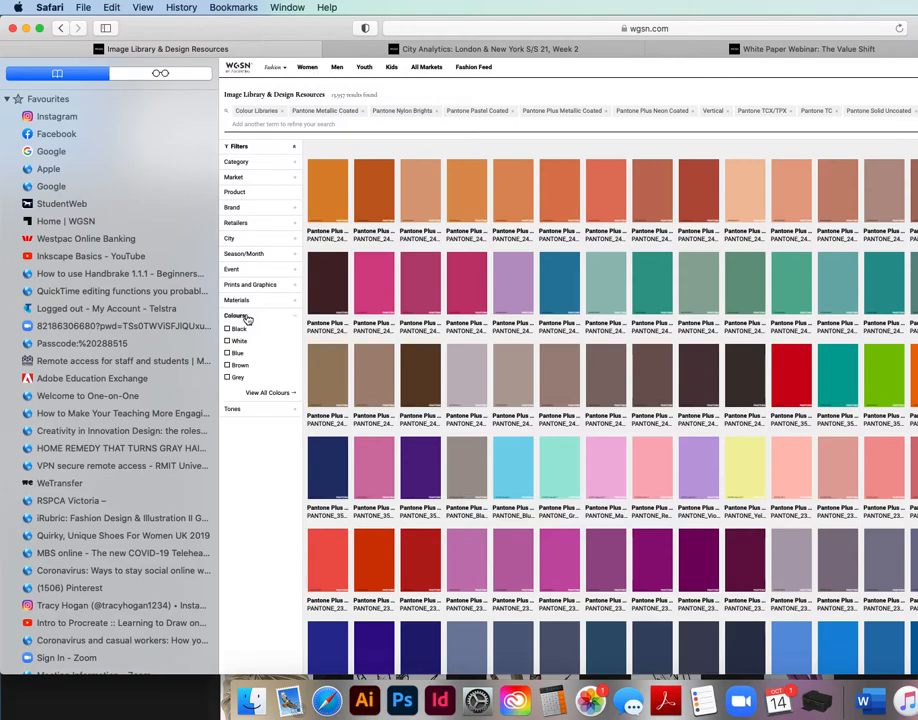
pyautogui.click(237, 355)
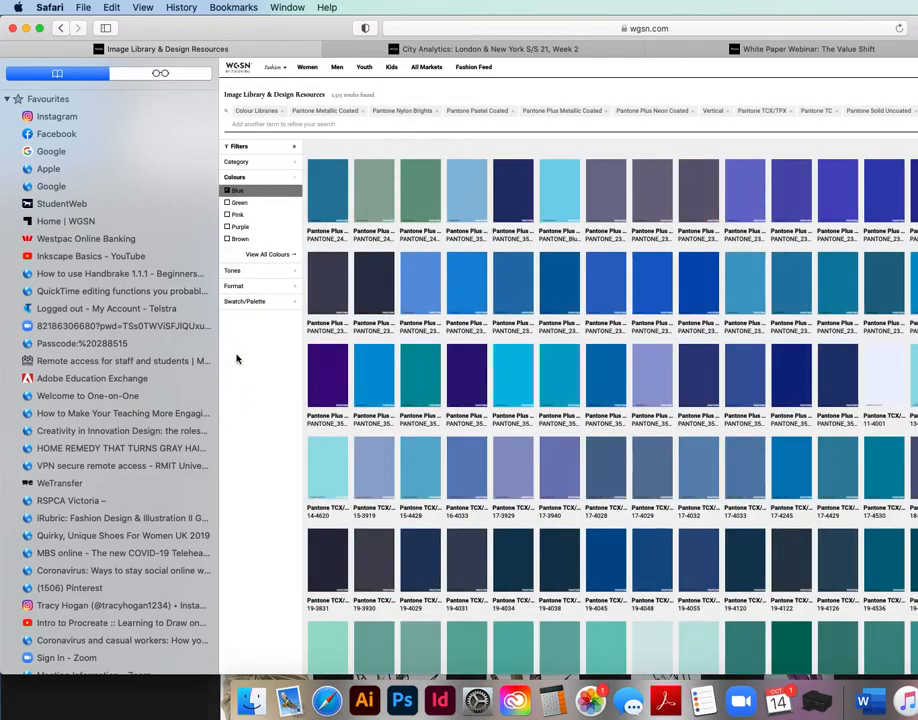
# Download the Pantone 2454 C and 2392 C swatch images from the blue results.
pyautogui.click(341, 219)
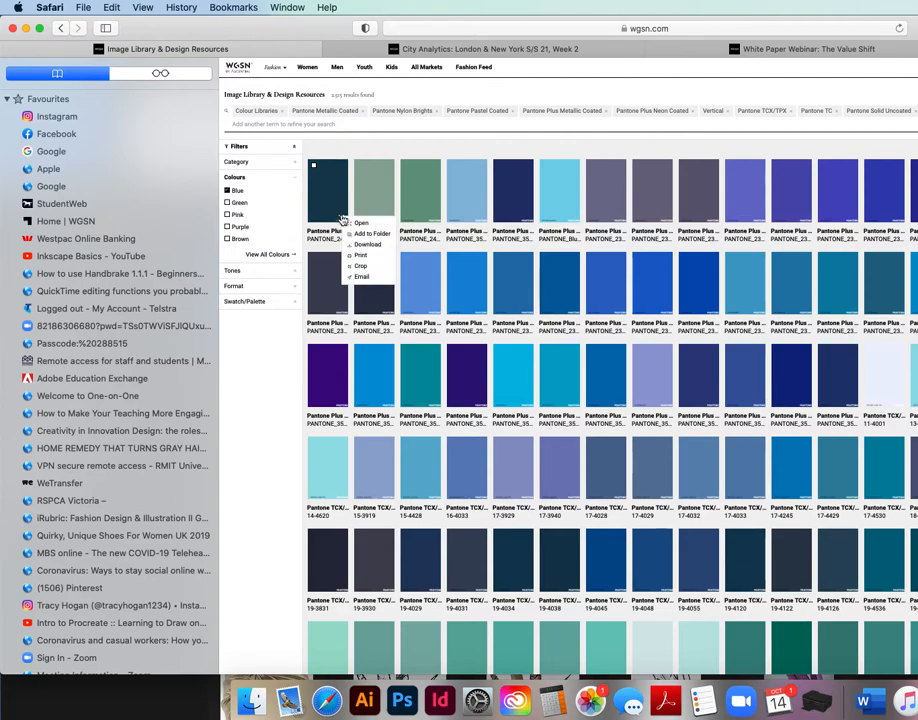
pyautogui.click(372, 246)
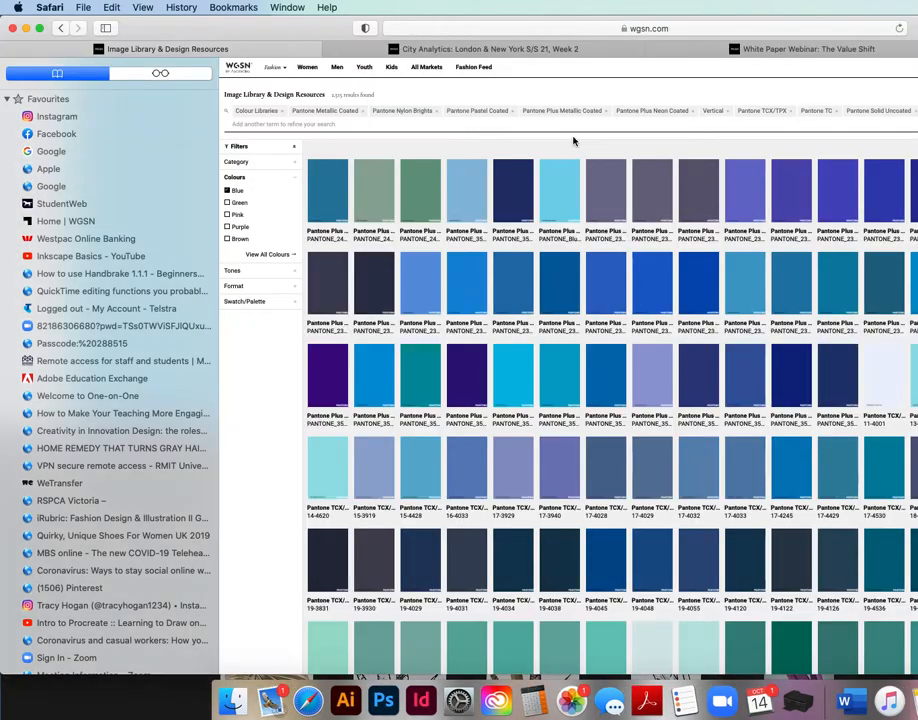
pyautogui.moveTo(886, 307)
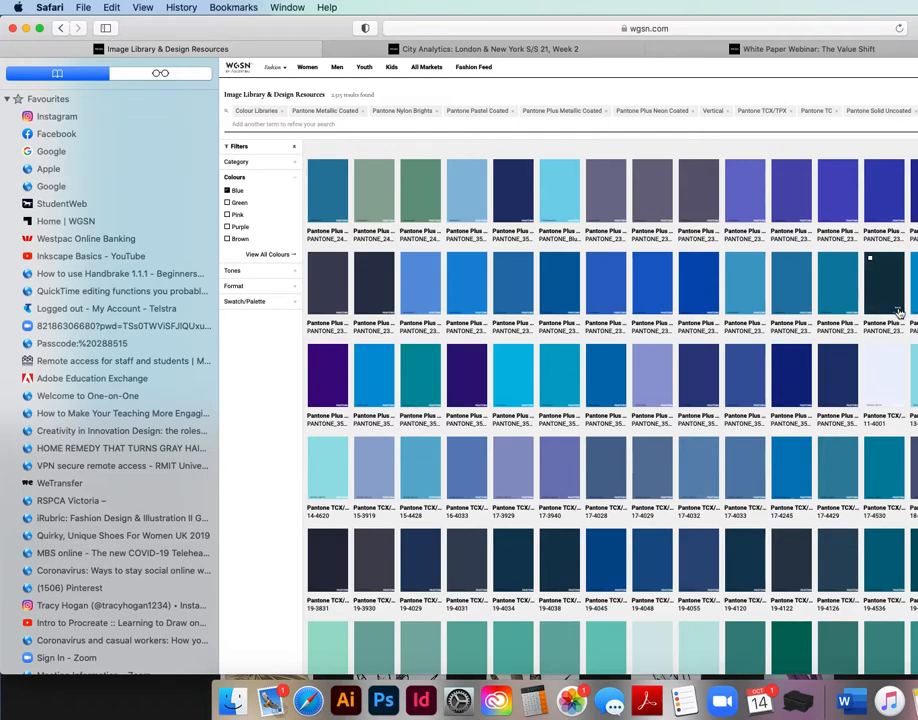
pyautogui.click(898, 312)
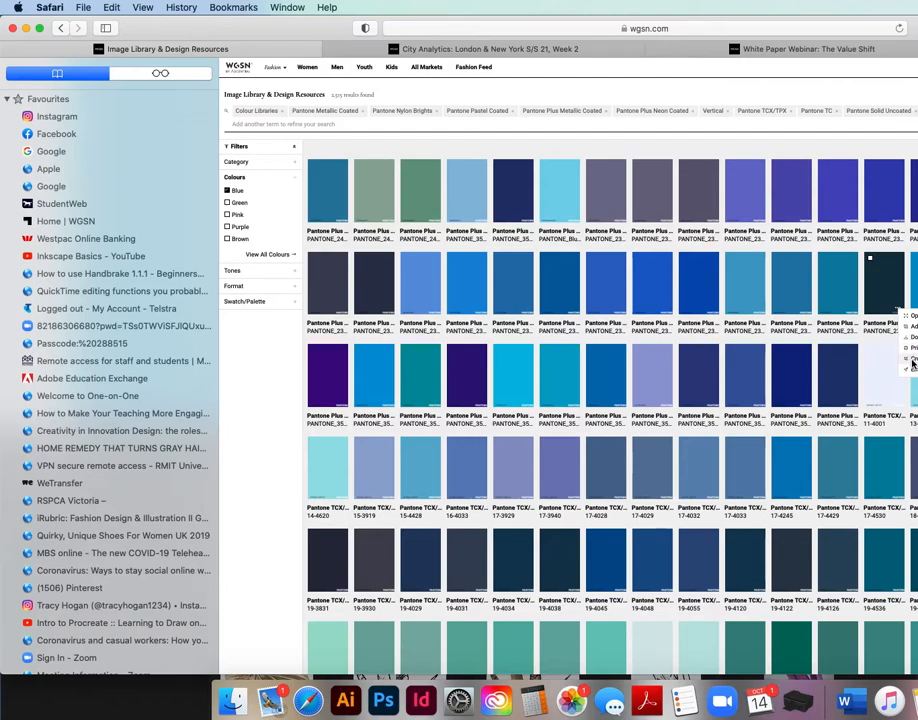
pyautogui.click(913, 340)
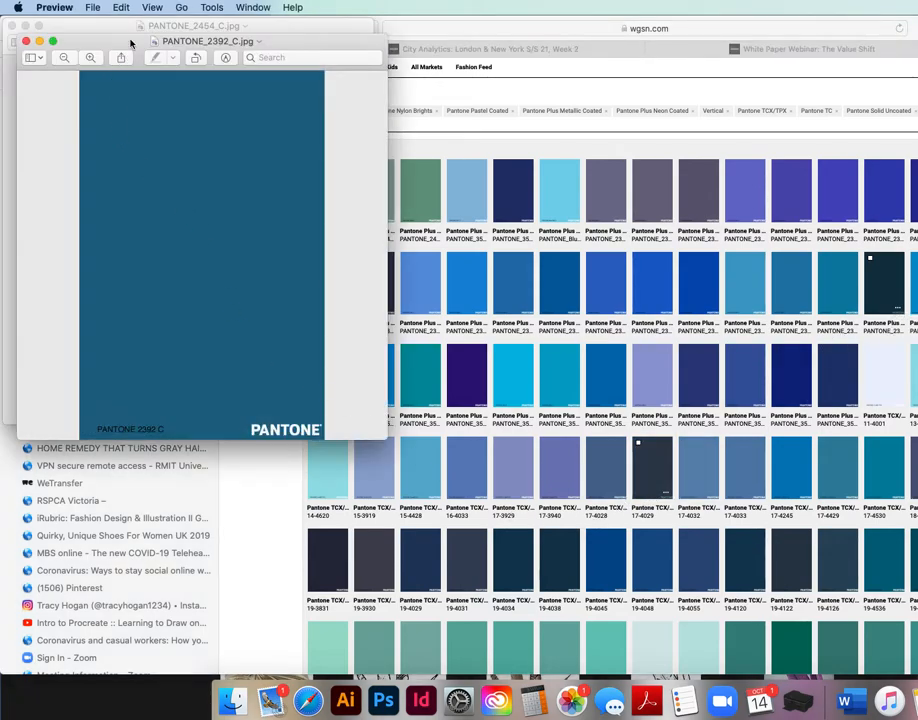
# Compare the two downloaded swatch previews side by side, then close both.
pyautogui.moveTo(94, 45); pyautogui.dragTo(407, 28)
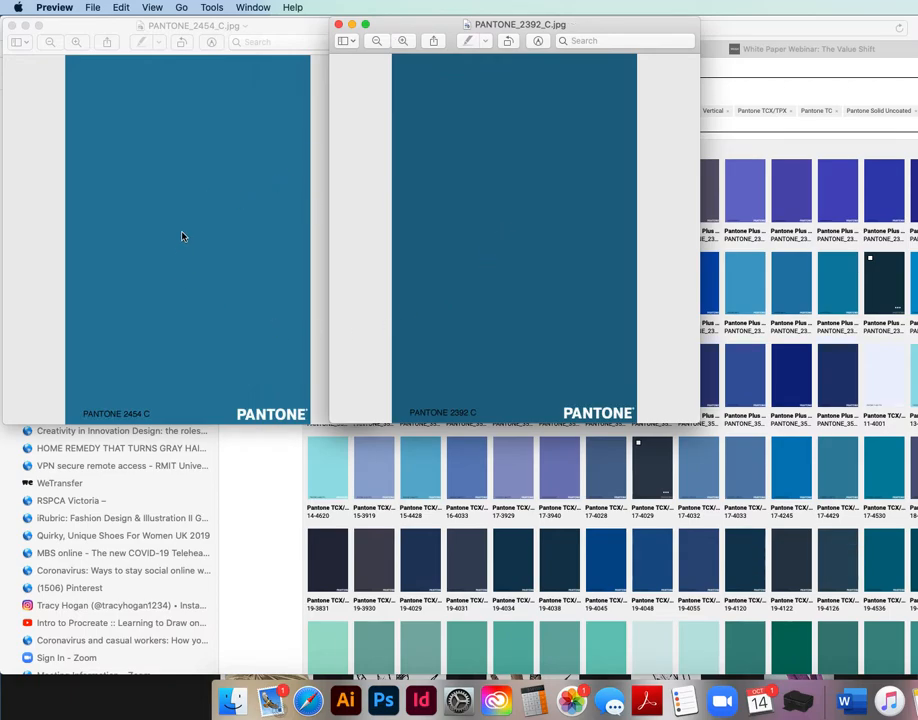
pyautogui.click(339, 24)
pyautogui.click(12, 27)
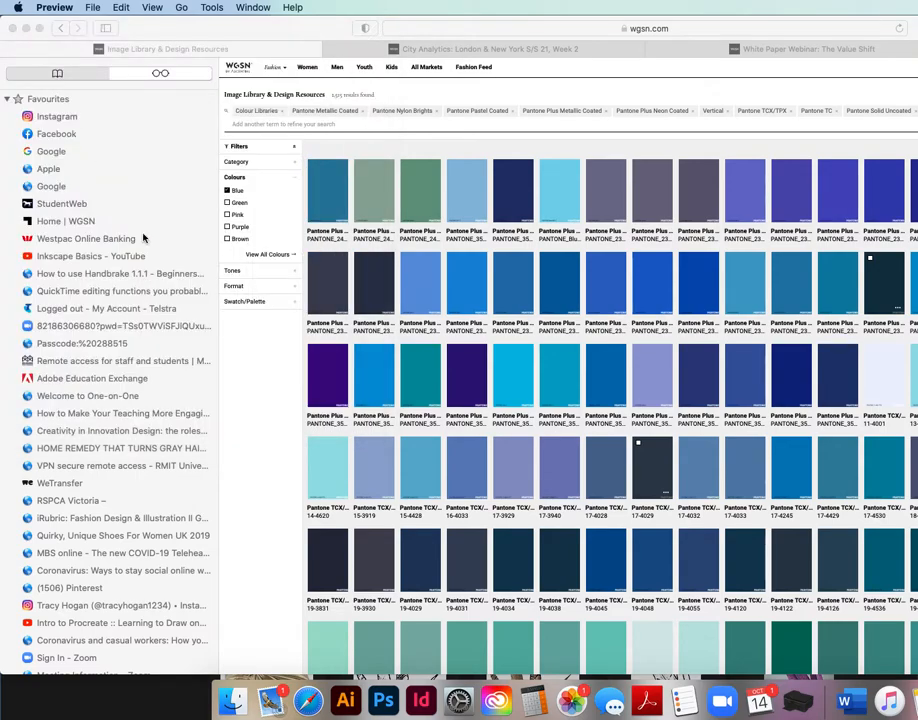
# Switch to Photoshop and open the recent fabric photo IMG_0172.HEIC.
pyautogui.moveTo(122, 21); pyautogui.dragTo(482, 56)
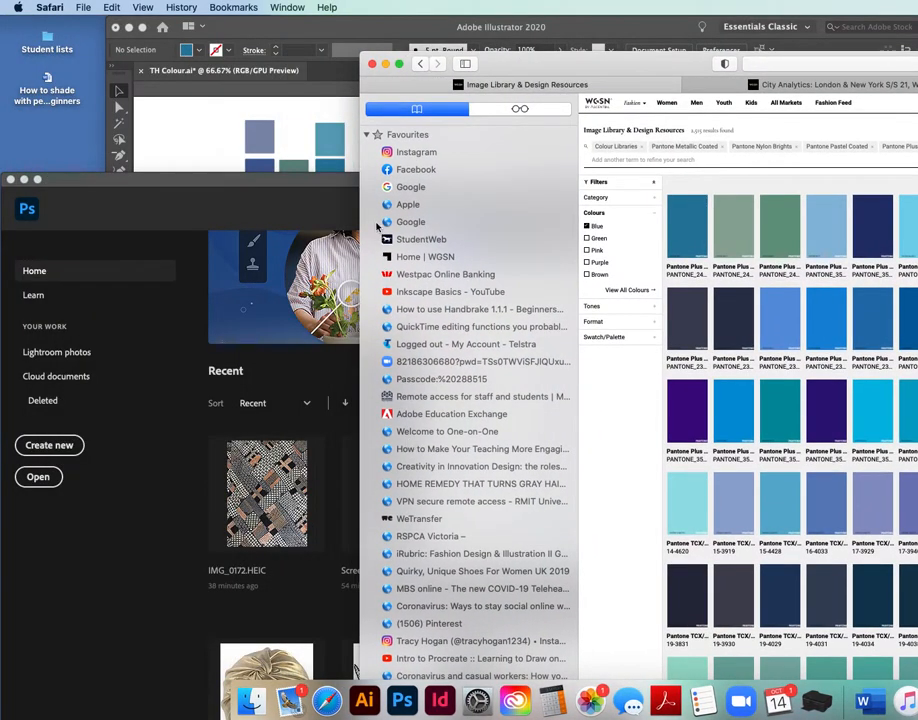
pyautogui.click(372, 64)
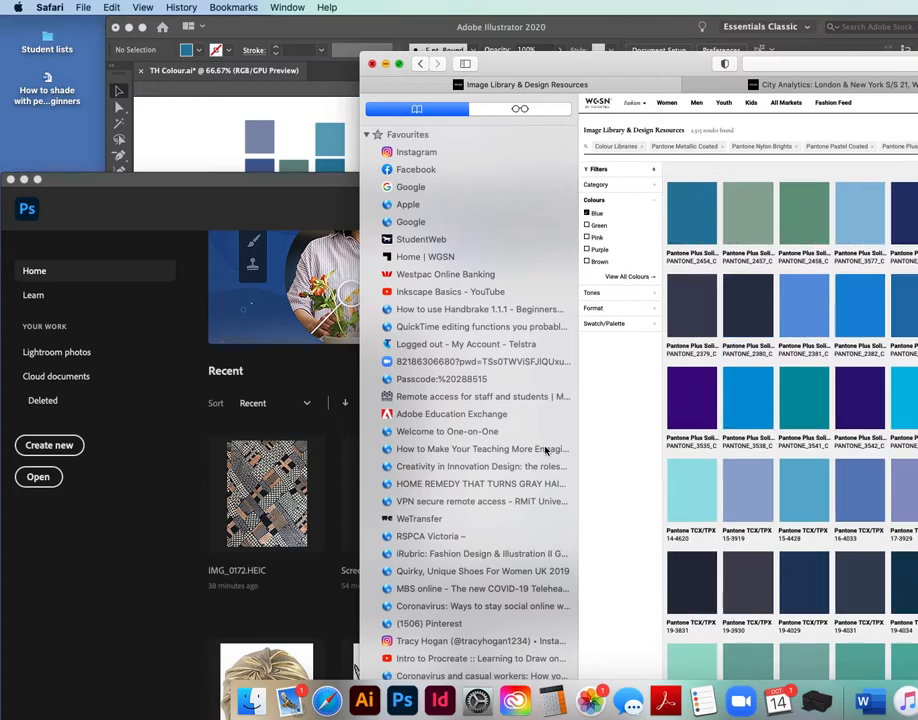
pyautogui.click(556, 188)
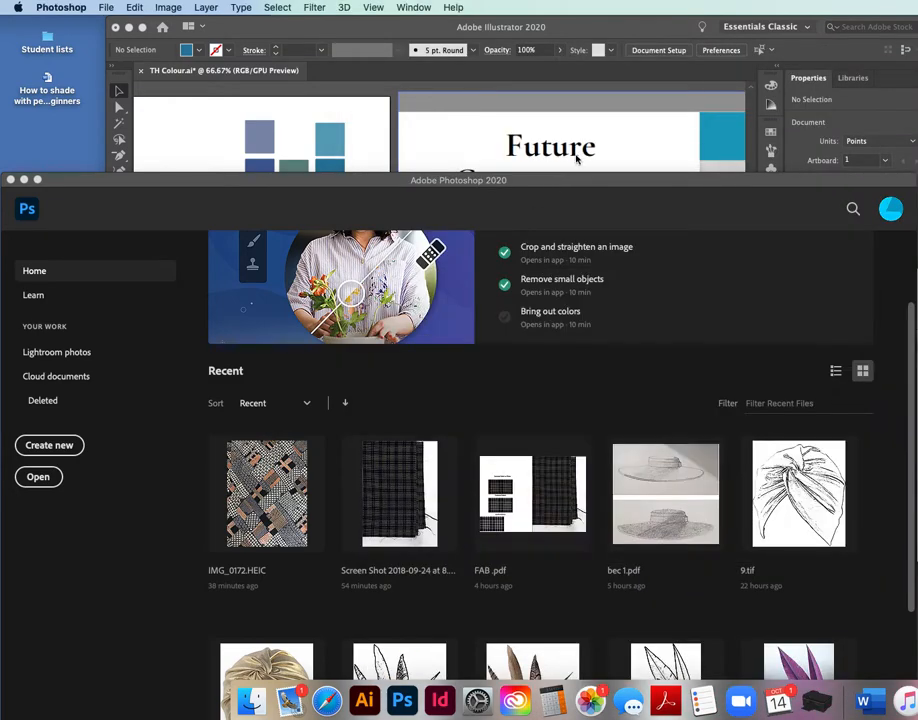
pyautogui.moveTo(556, 188); pyautogui.dragTo(596, 30)
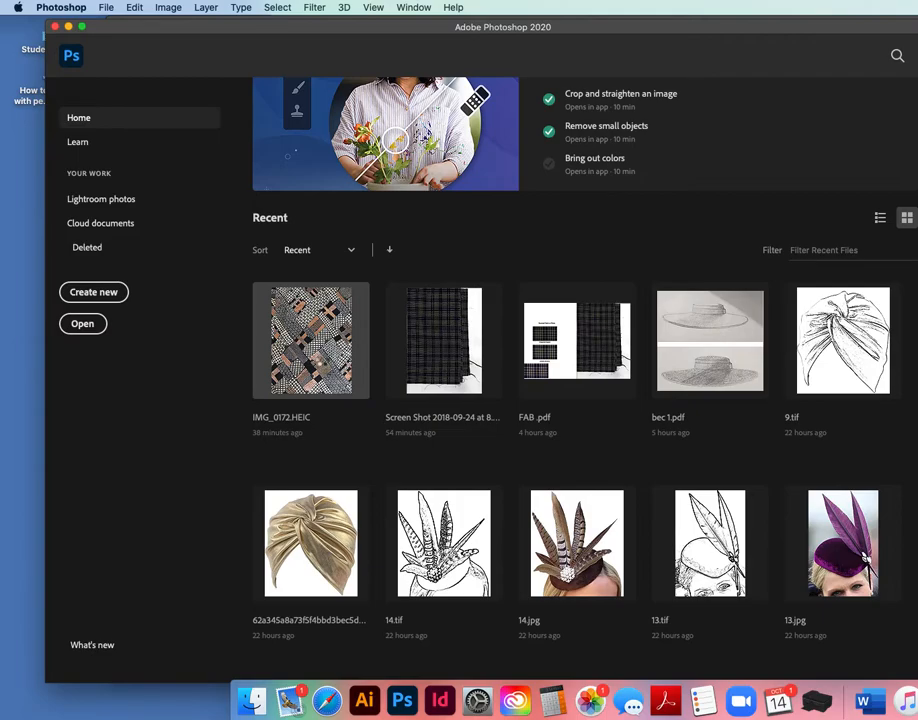
pyautogui.click(310, 340)
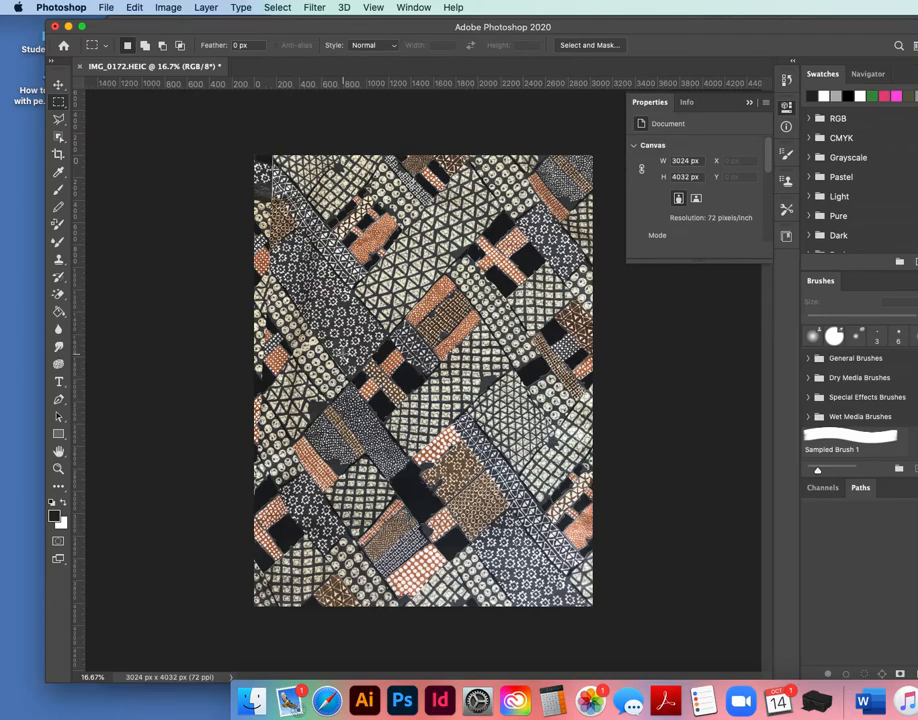
# Crop the fabric photo to a rectangular selection of its upper part, about 2838 × 3108 px.
pyautogui.moveTo(273, 152); pyautogui.dragTo(591, 500)
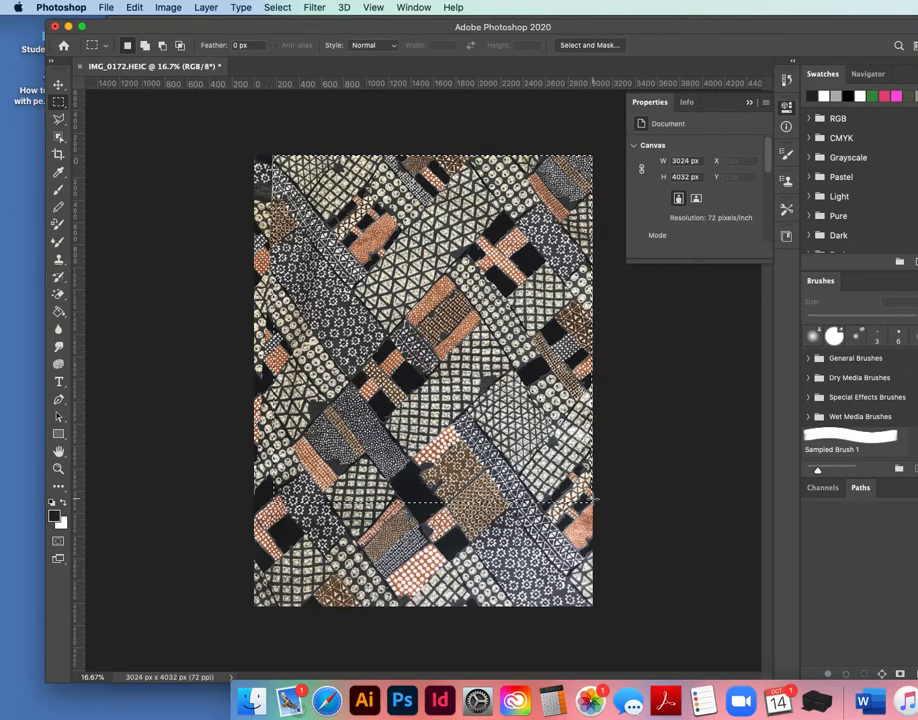
pyautogui.click(172, 7)
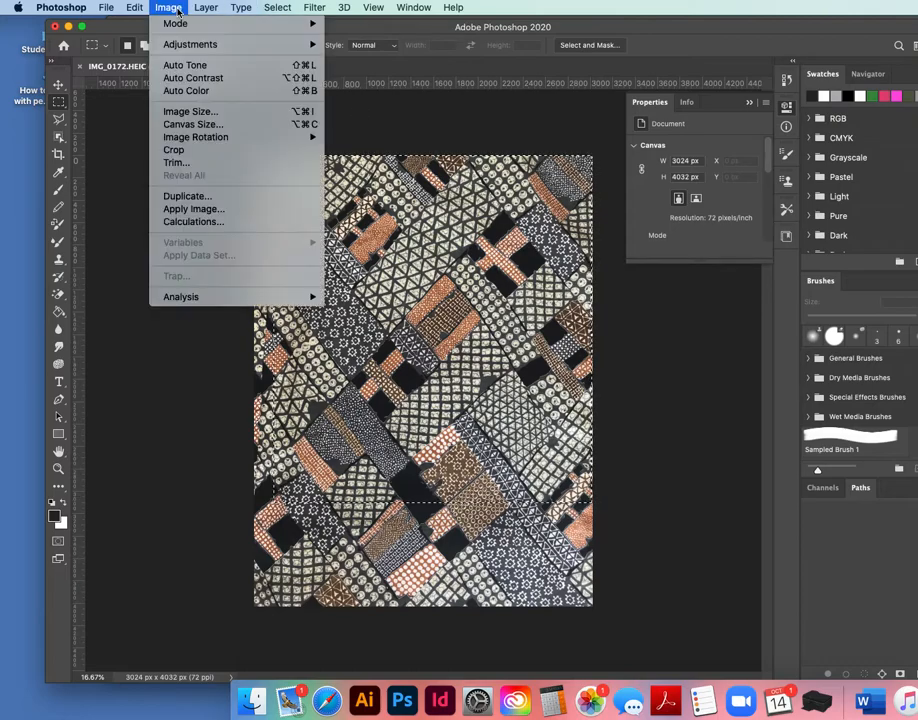
pyautogui.click(174, 151)
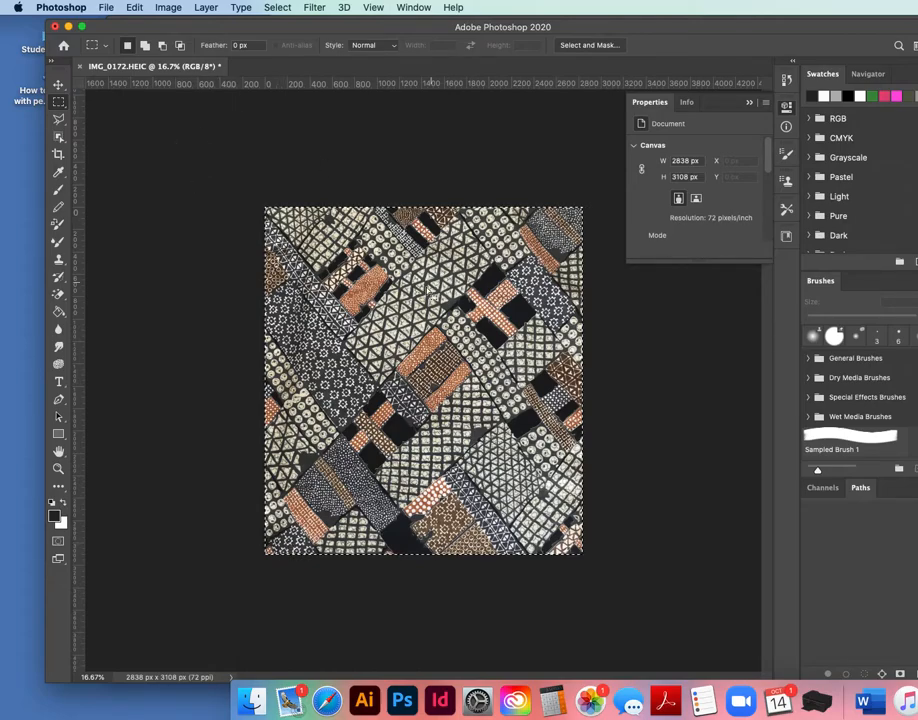
# Resize the image to a height of 20 centimeters with proportional width.
pyautogui.click(169, 8)
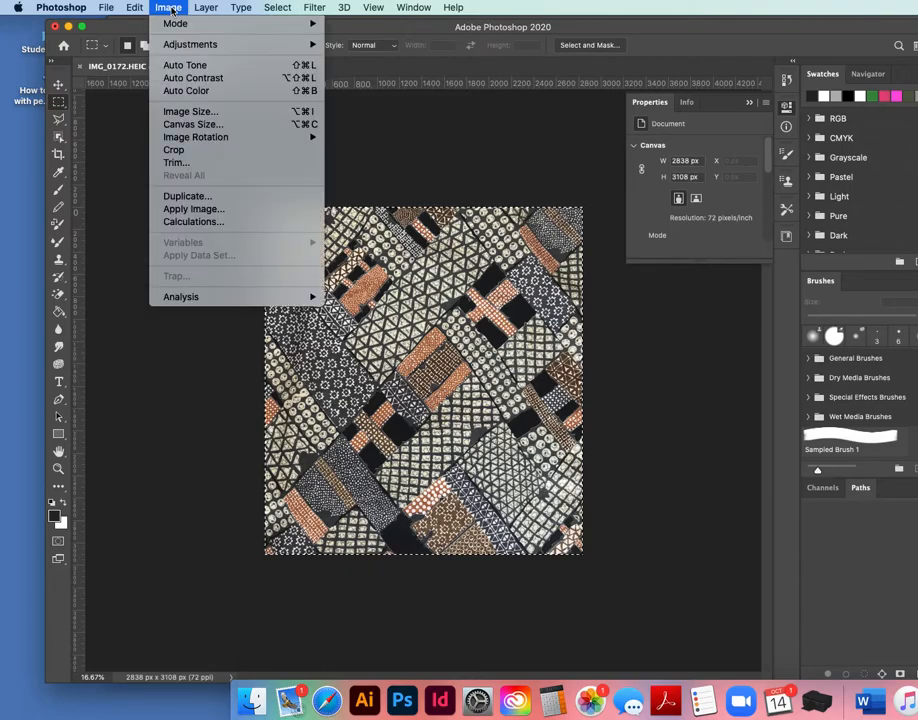
pyautogui.click(200, 111)
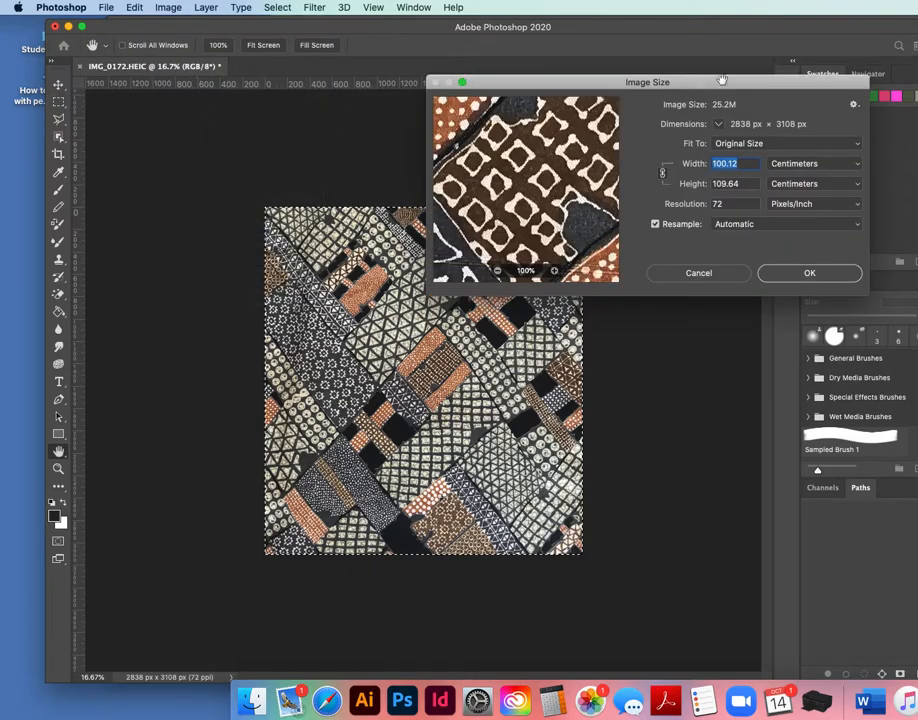
pyautogui.moveTo(733, 81); pyautogui.dragTo(375, 25)
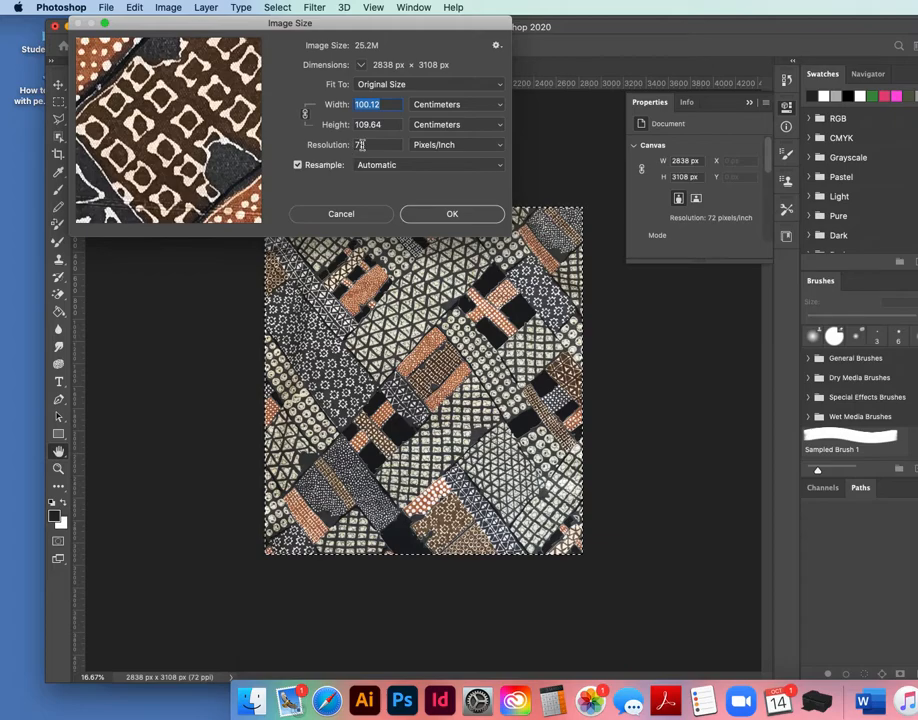
pyautogui.click(389, 127)
pyautogui.moveTo(389, 127); pyautogui.dragTo(334, 123)
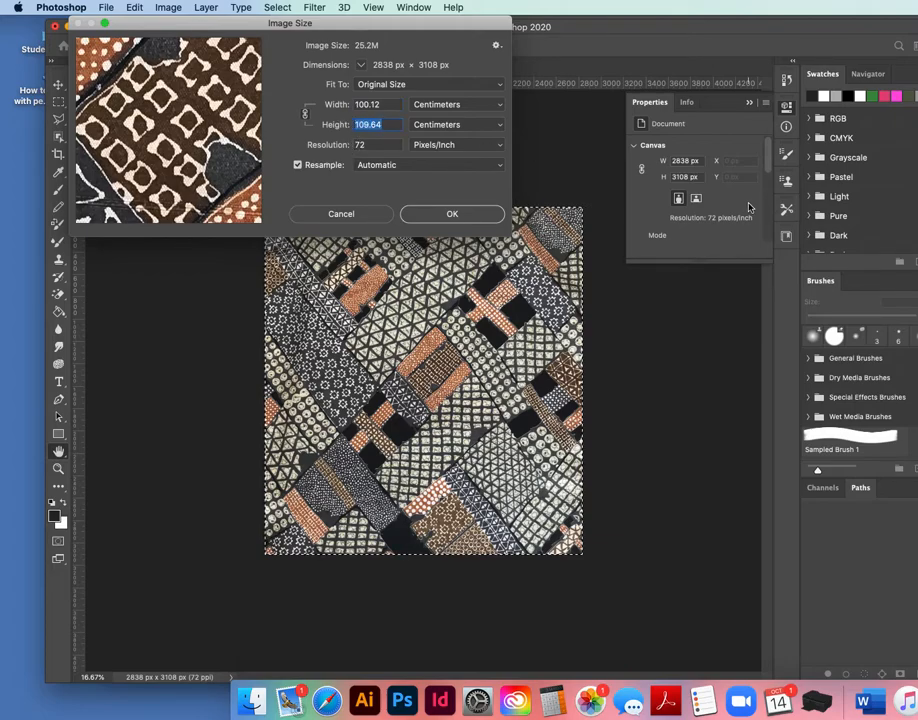
pyautogui.write('20')
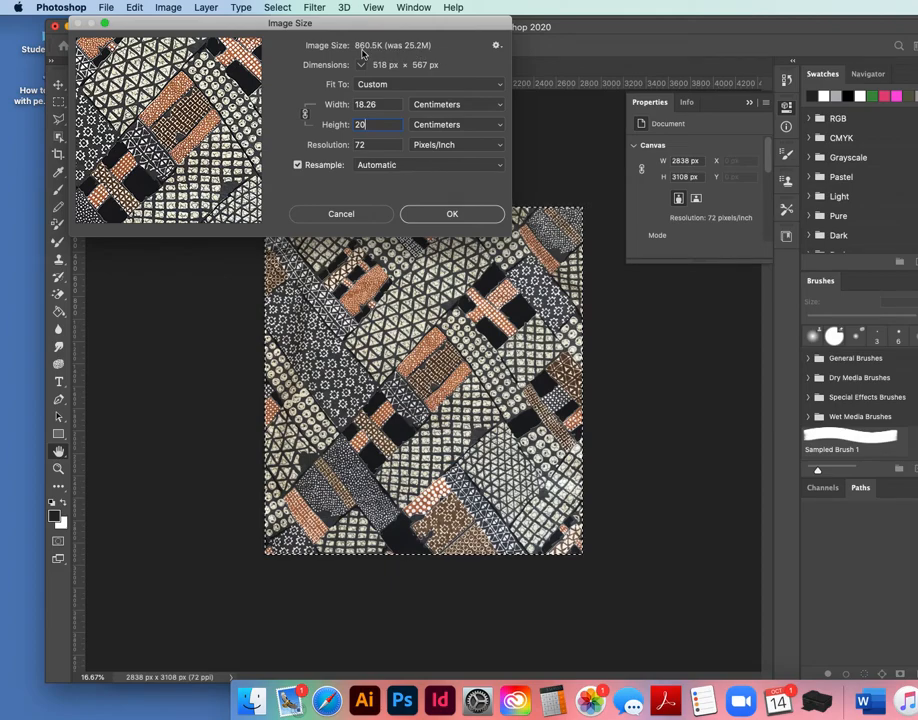
pyautogui.click(458, 217)
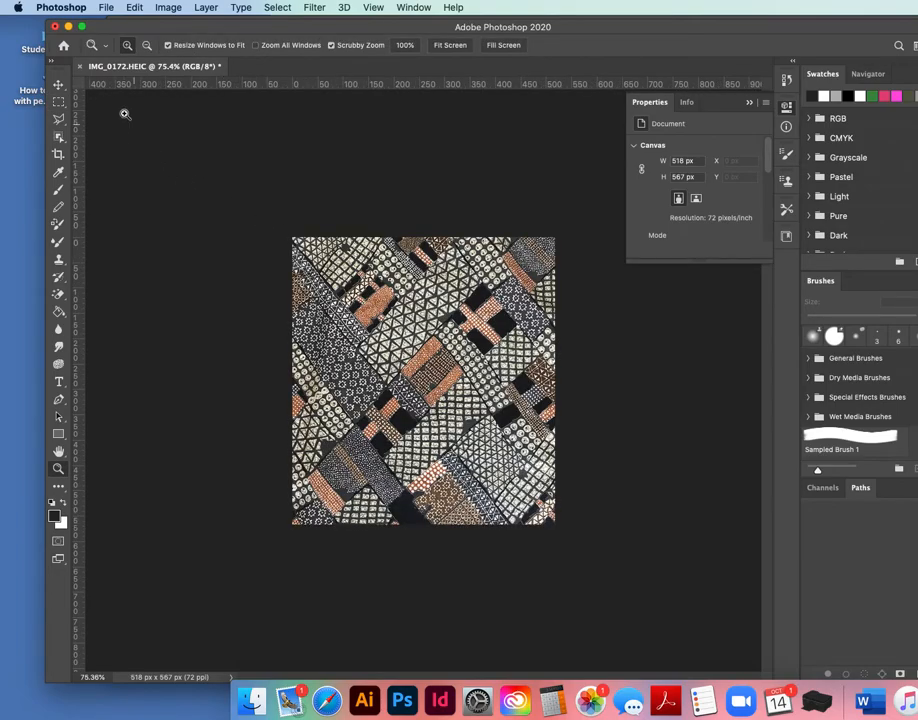
# Select the whole image and apply a Curves adjustment with a shadow point and a point at input 200, output 170.
pyautogui.click(58, 101)
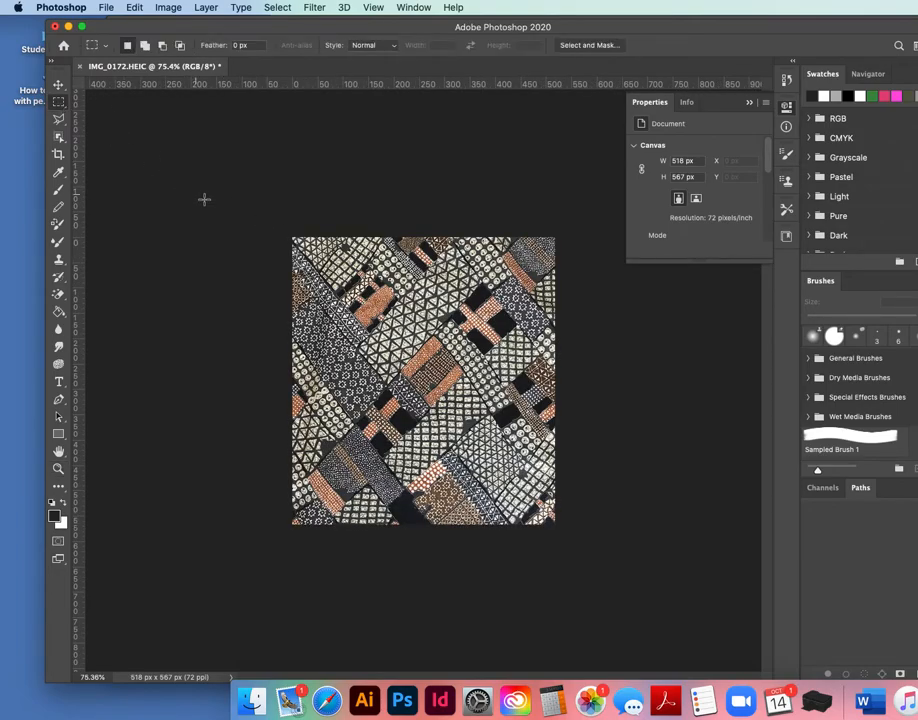
pyautogui.moveTo(292, 236); pyautogui.dragTo(600, 574)
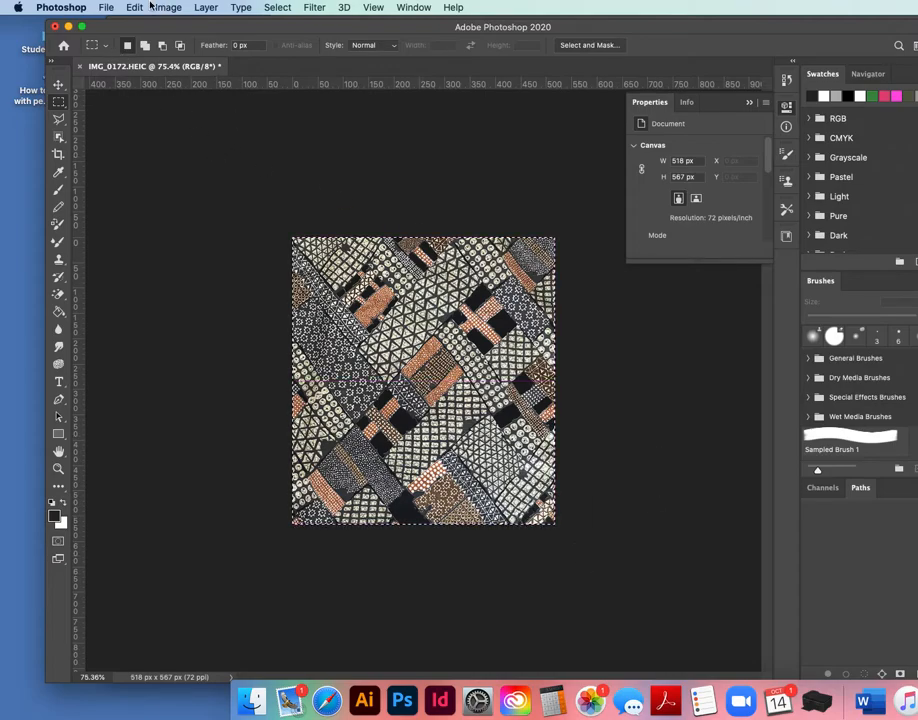
pyautogui.click(167, 8)
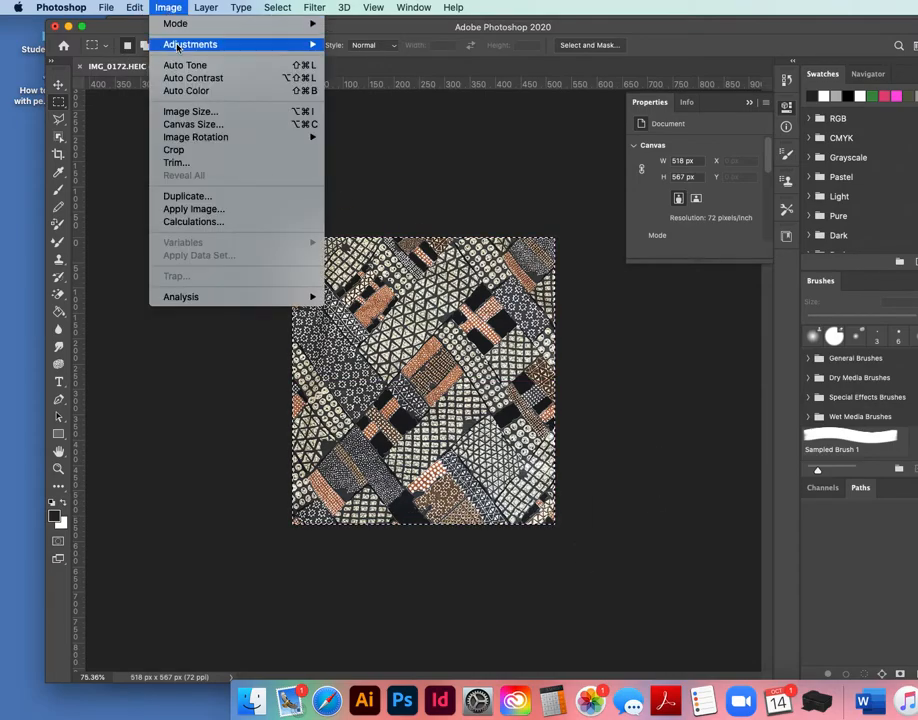
pyautogui.moveTo(150, 42)
pyautogui.click(356, 70)
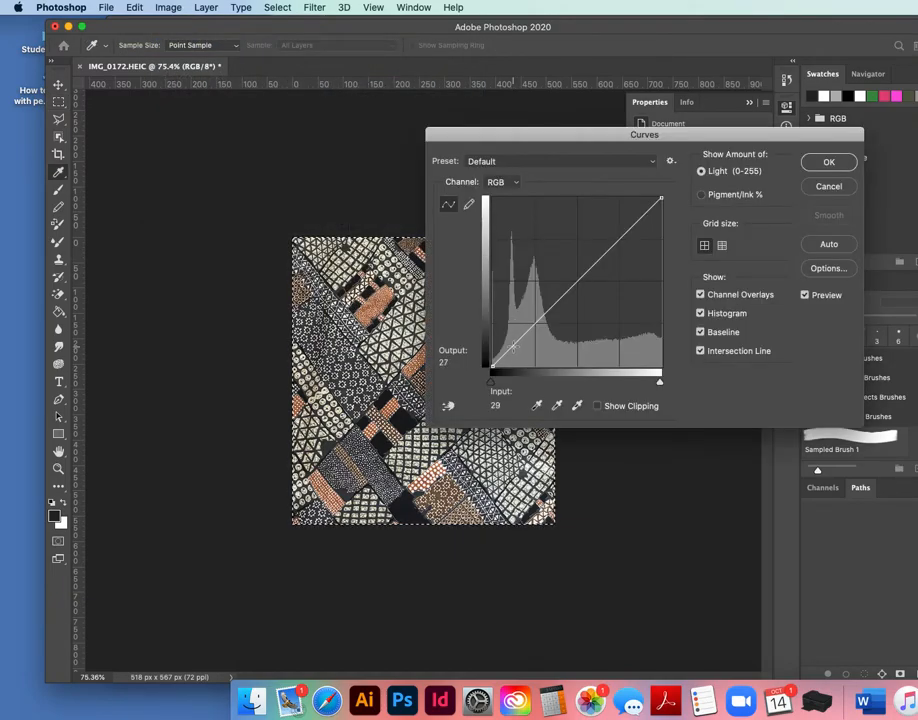
pyautogui.click(516, 351)
pyautogui.moveTo(516, 351); pyautogui.dragTo(508, 342)
pyautogui.moveTo(599, 237); pyautogui.dragTo(624, 254)
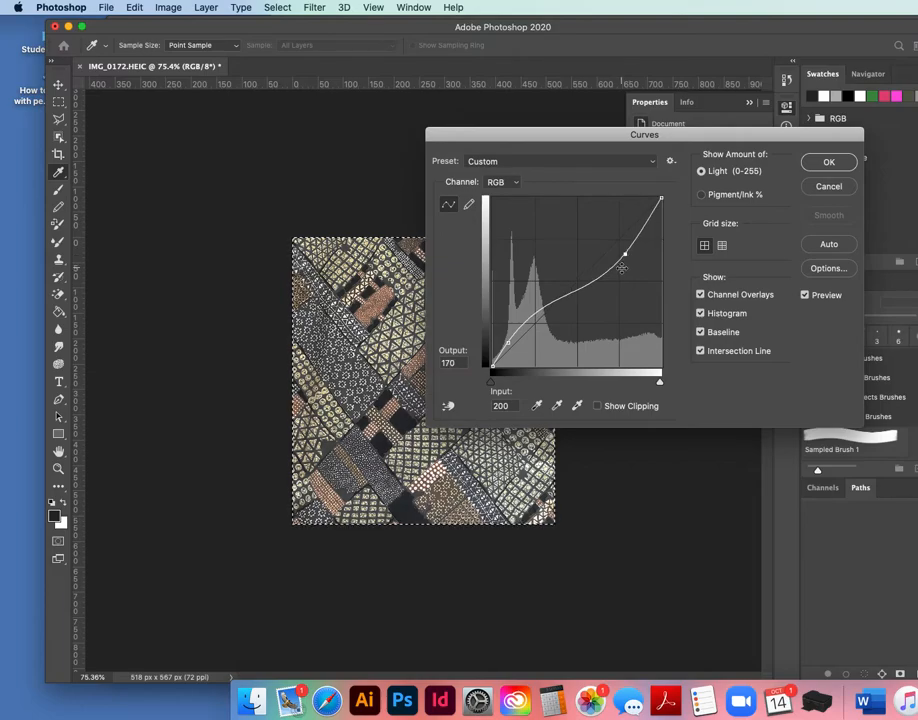
pyautogui.press('Return')
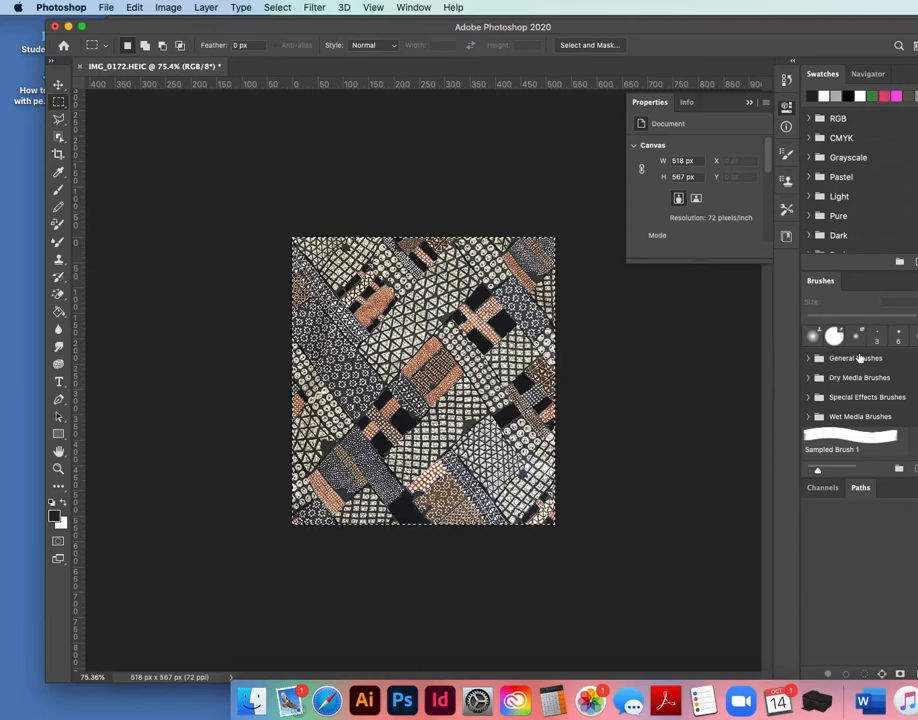
# Show the Layers panel and enlarge it.
pyautogui.click(413, 7)
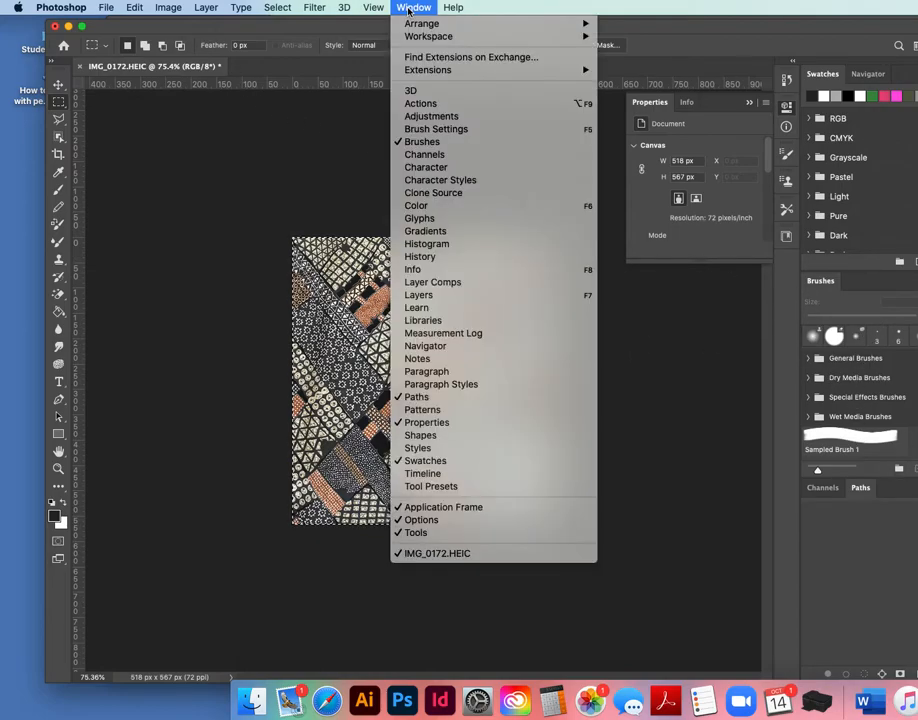
pyautogui.click(418, 295)
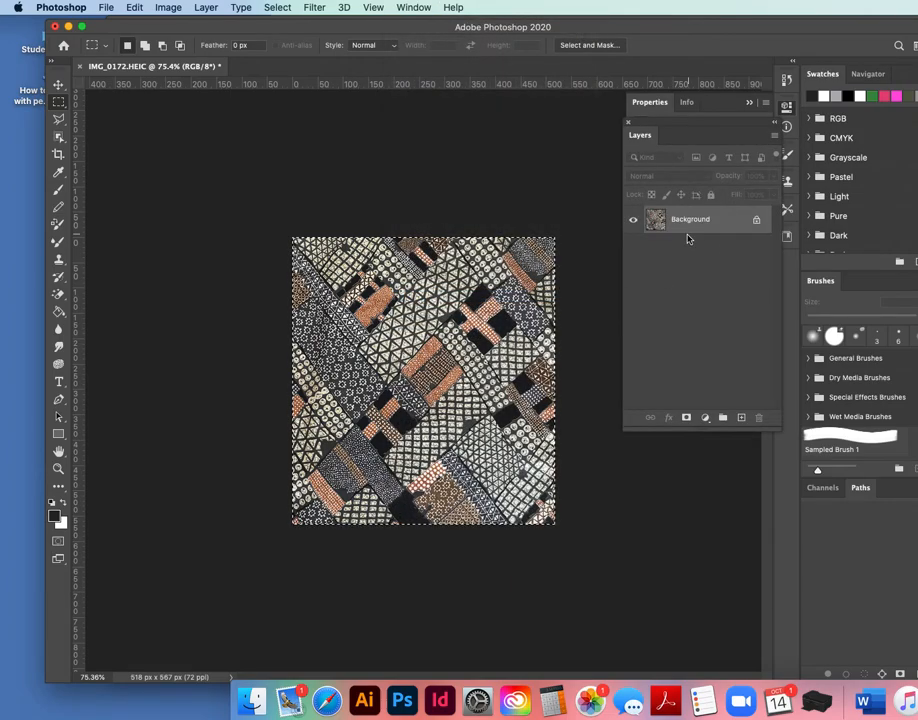
pyautogui.moveTo(774, 425); pyautogui.dragTo(770, 276)
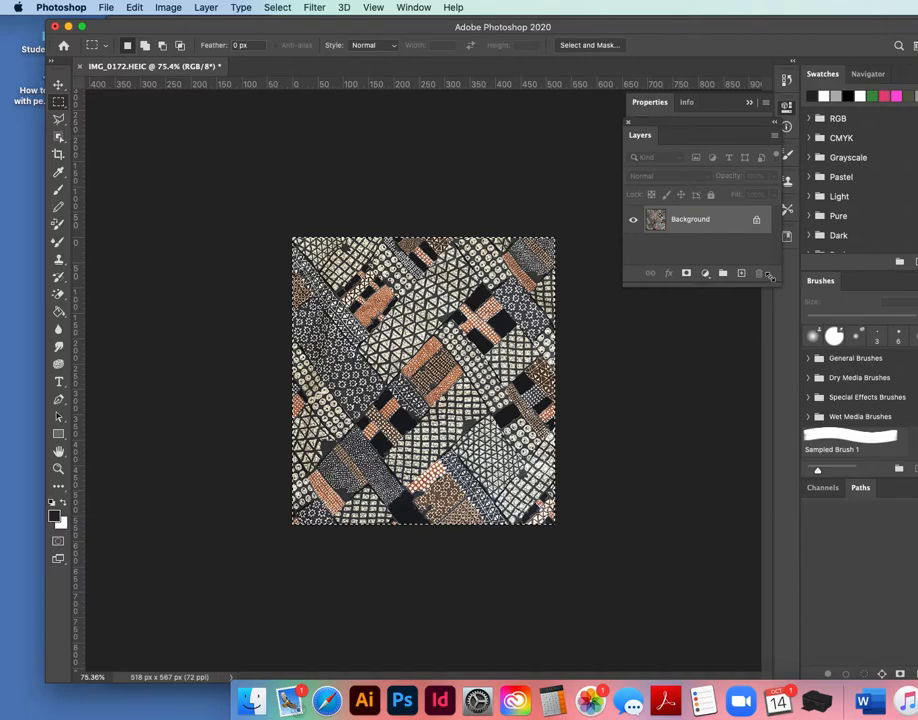
# Add a Hue/Saturation adjustment layer above the fabric background.
pyautogui.click(705, 273)
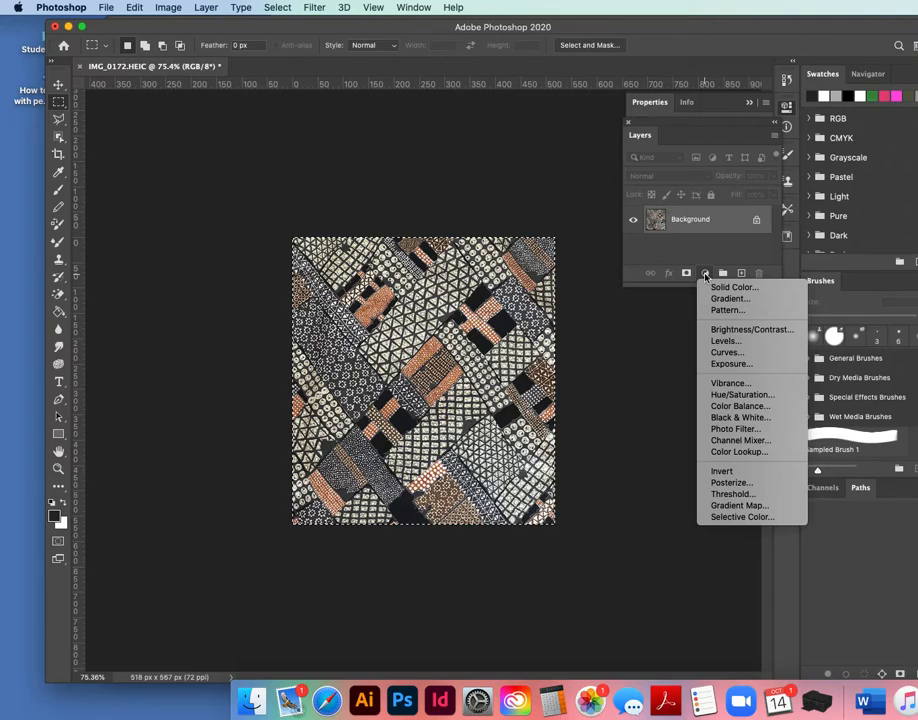
pyautogui.click(752, 396)
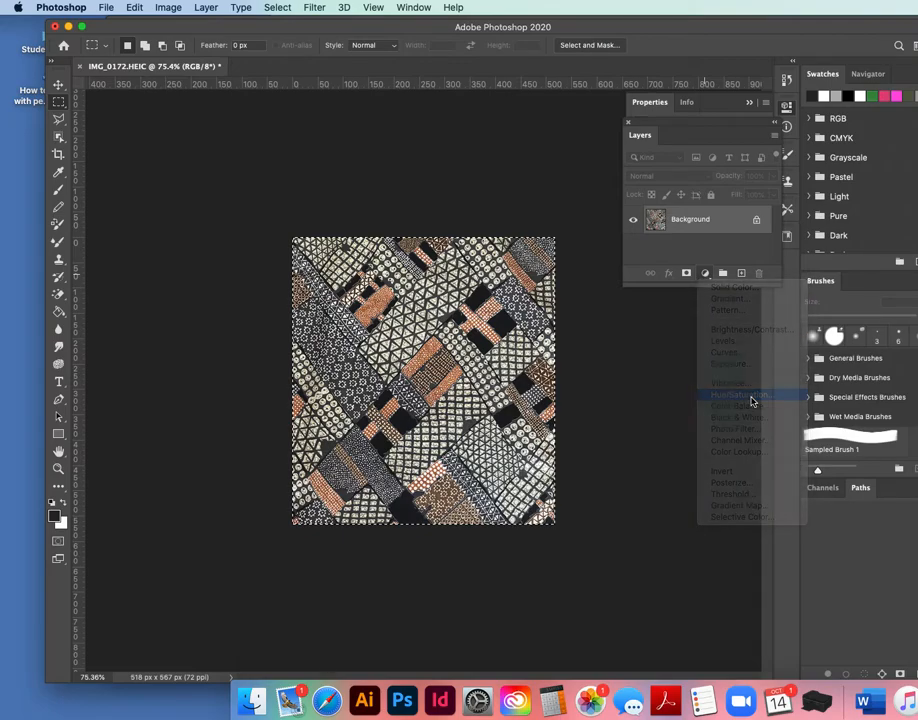
pyautogui.moveTo(713, 107); pyautogui.dragTo(198, 162)
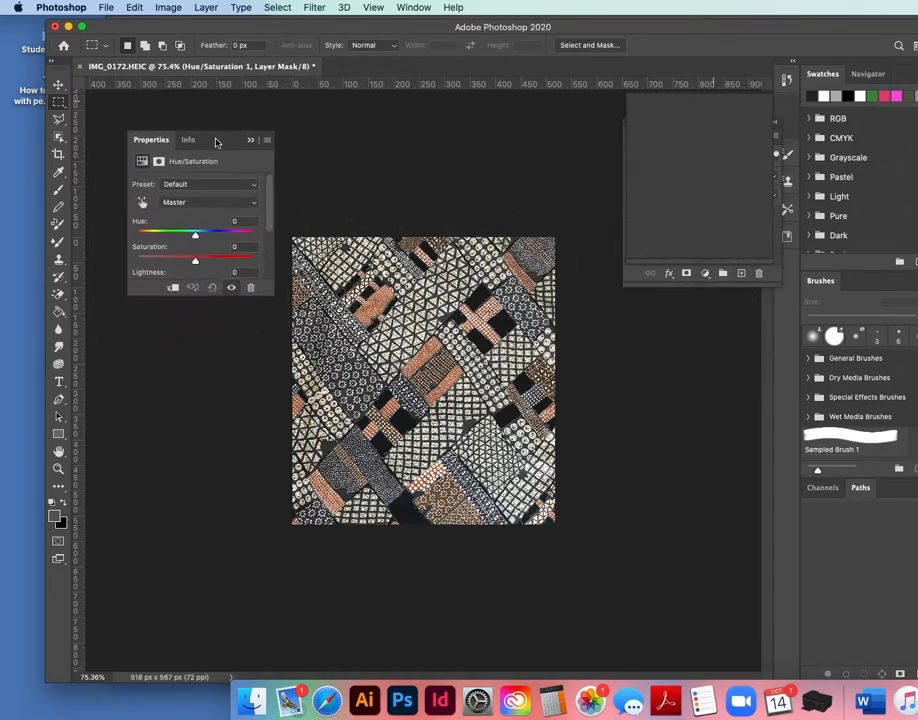
pyautogui.click(234, 220)
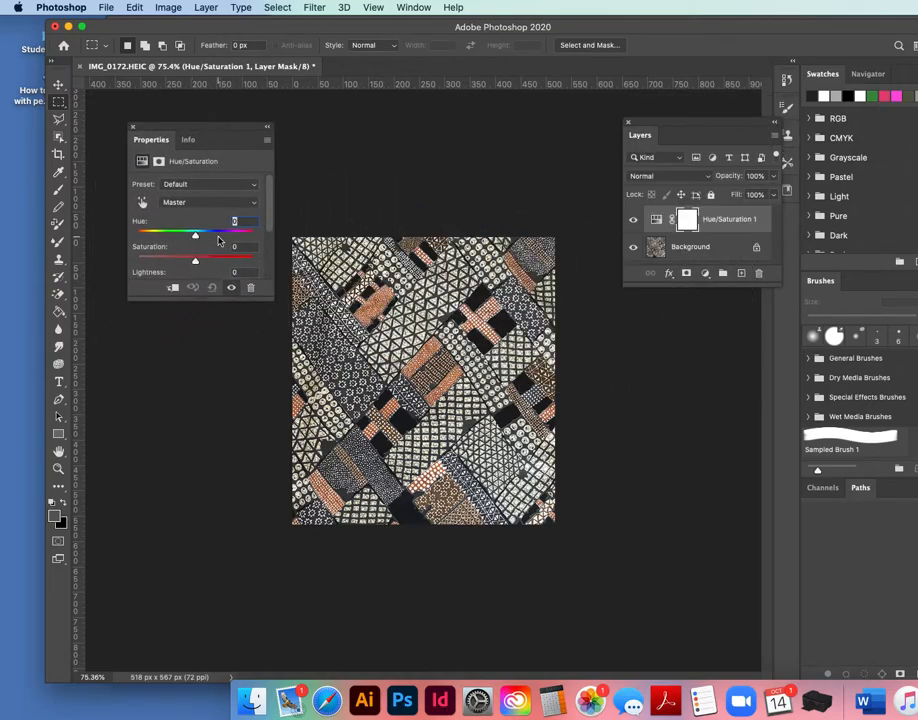
# Rearrange the Photoshop window and its panels so the Illustrator colour board sits alongside.
pyautogui.moveTo(322, 28); pyautogui.dragTo(655, 14)
pyautogui.moveTo(695, 126); pyautogui.dragTo(518, 121)
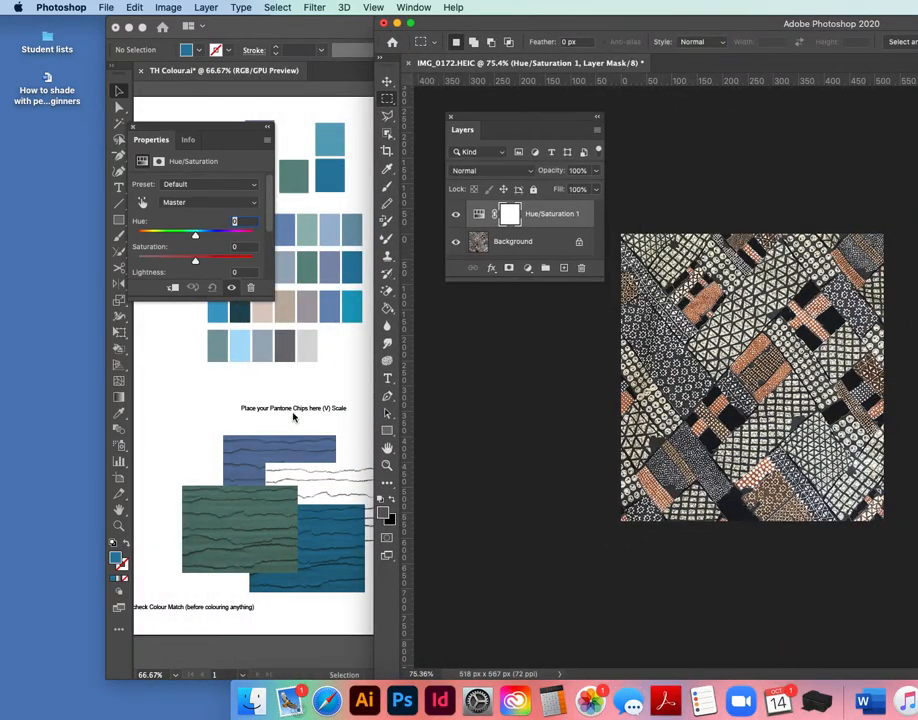
pyautogui.moveTo(221, 136); pyautogui.dragTo(557, 306)
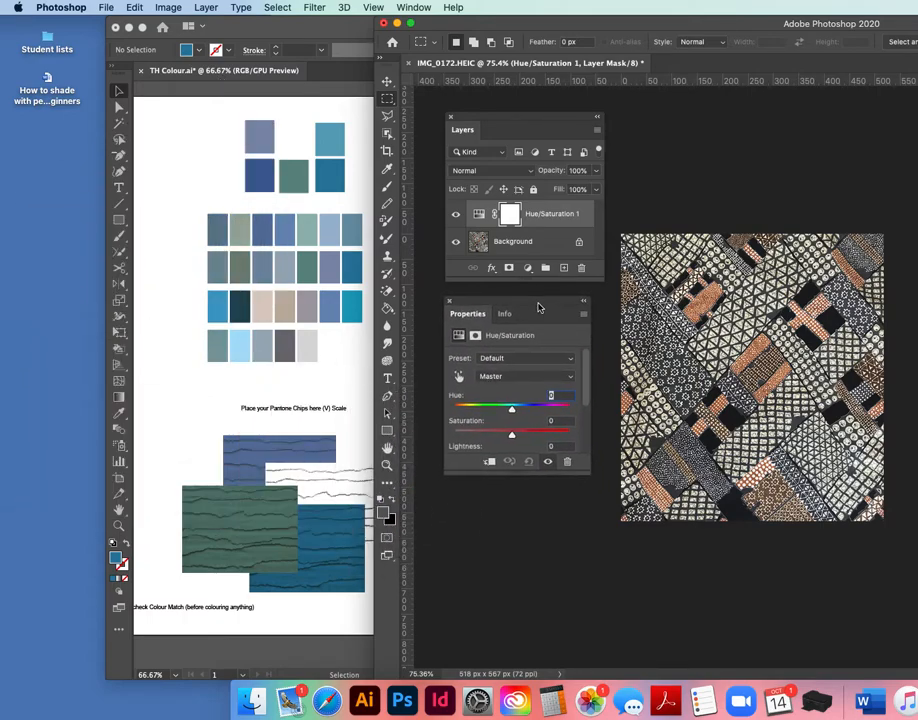
# Set the Hue/Saturation hue to -180 and saturation to +22.
pyautogui.moveTo(512, 411); pyautogui.dragTo(578, 412)
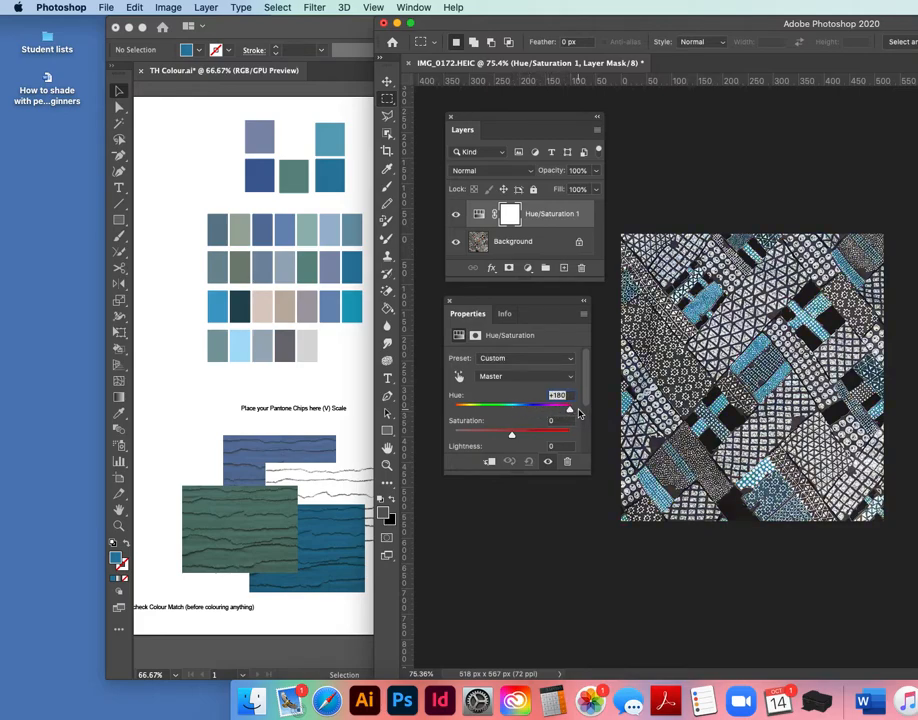
pyautogui.moveTo(572, 412); pyautogui.dragTo(449, 413)
pyautogui.moveTo(516, 437); pyautogui.dragTo(525, 438)
pyautogui.scroll(-1, 525, 438)
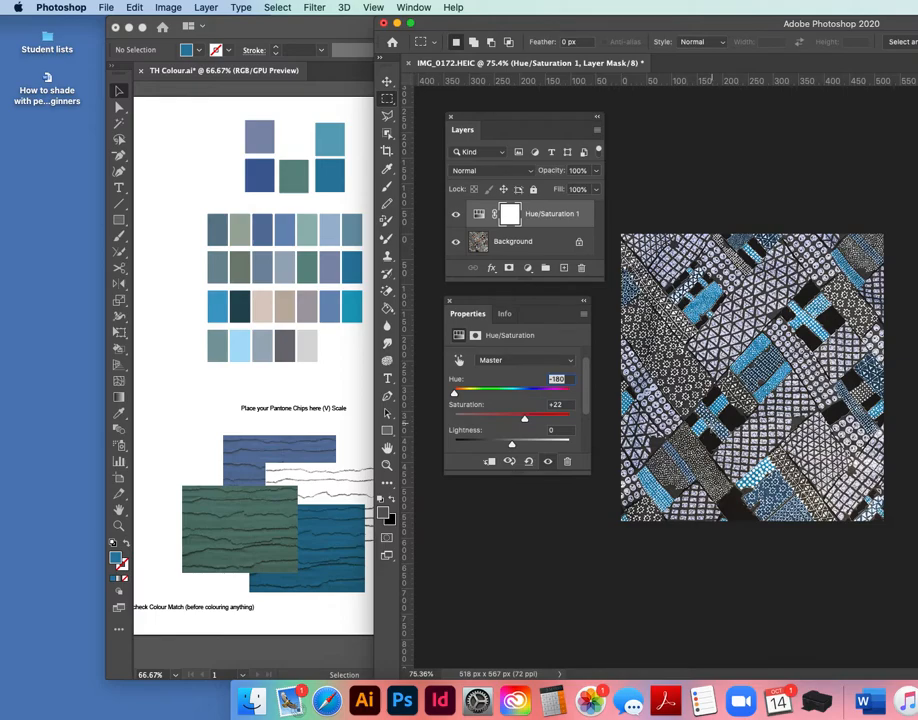
pyautogui.scroll(-1, 518, 379)
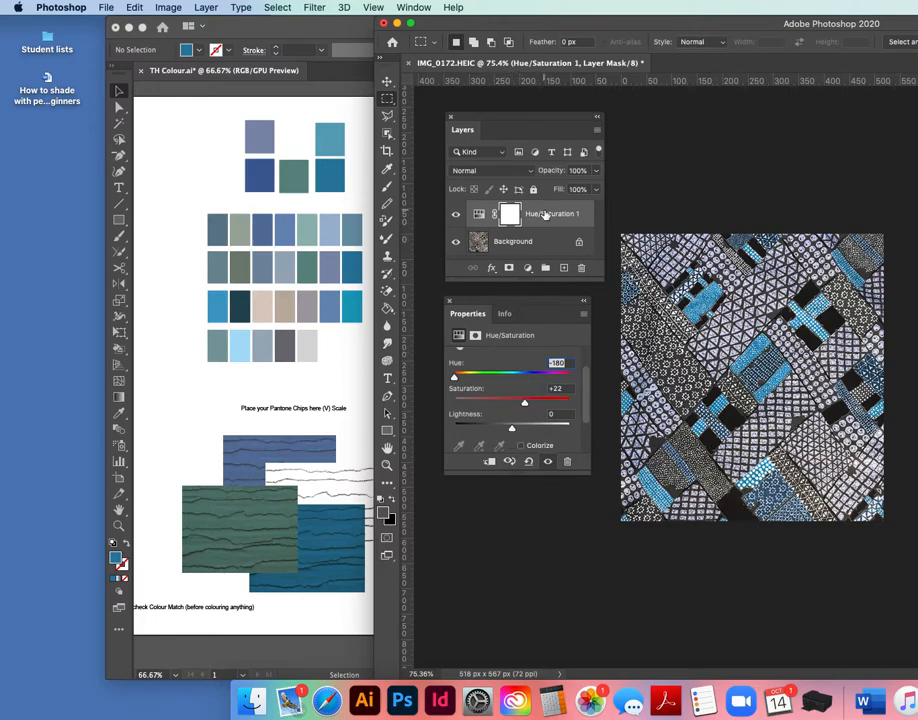
# Flatten the image into a single layer.
pyautogui.click(556, 249)
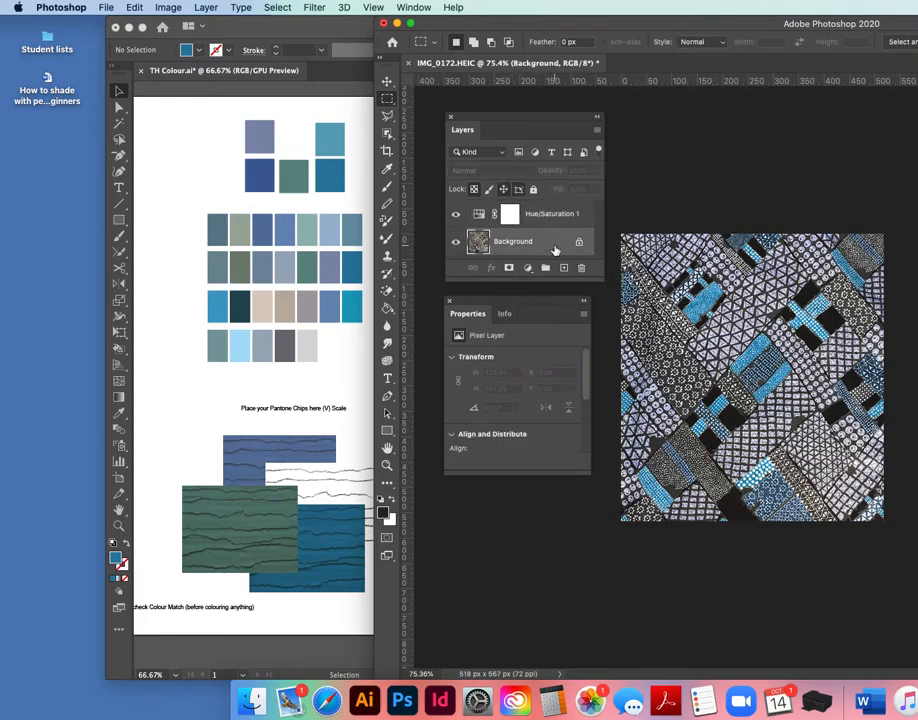
pyautogui.click(582, 214)
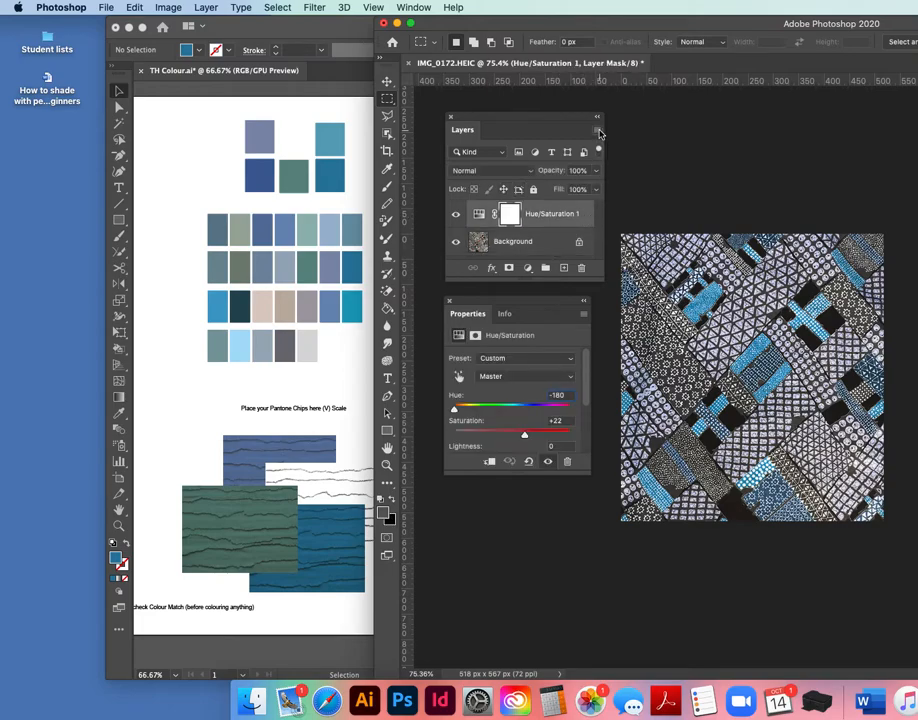
pyautogui.click(598, 131)
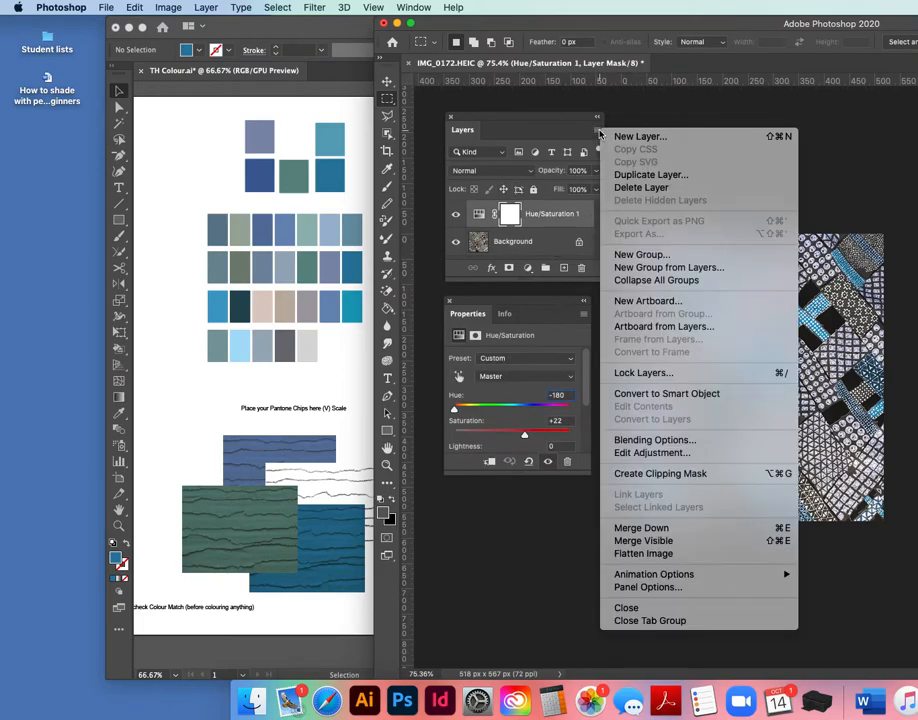
pyautogui.click(629, 556)
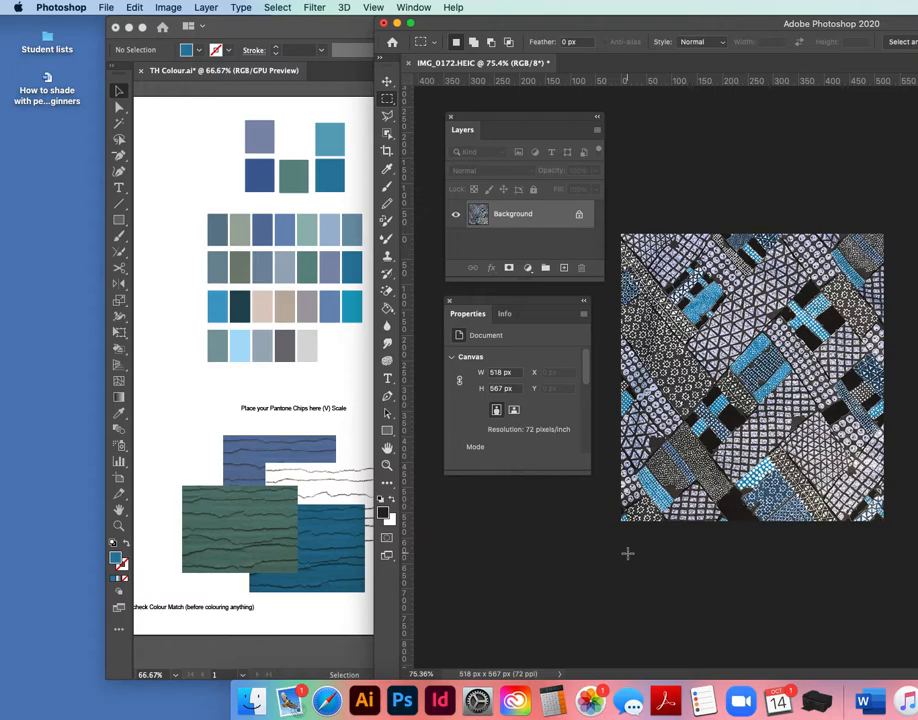
# Convert the locked background into an editable Layer 0.
pyautogui.doubleClick(511, 219)
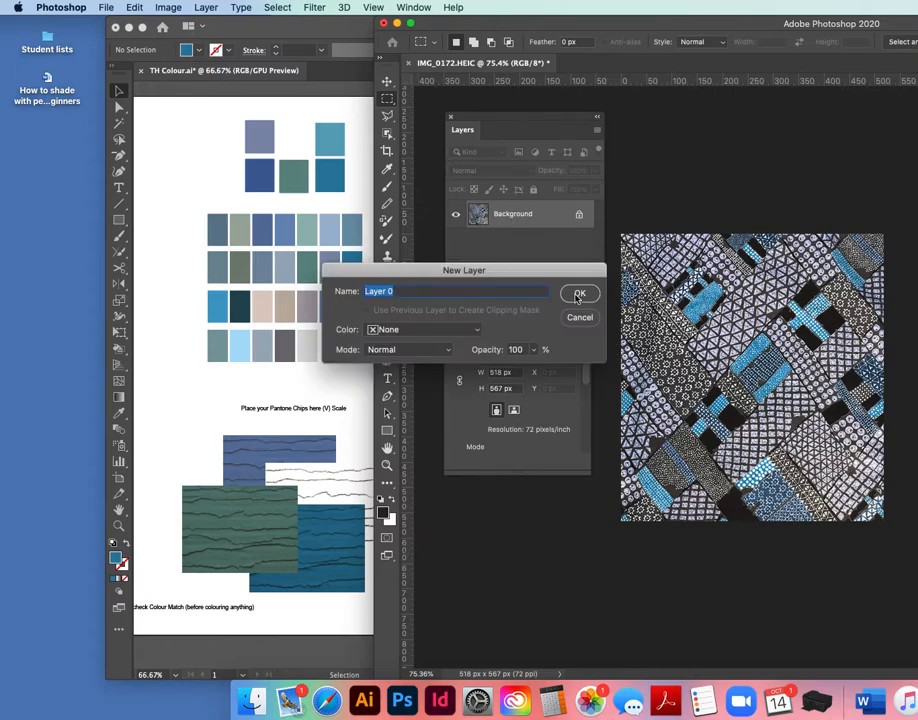
pyautogui.click(578, 295)
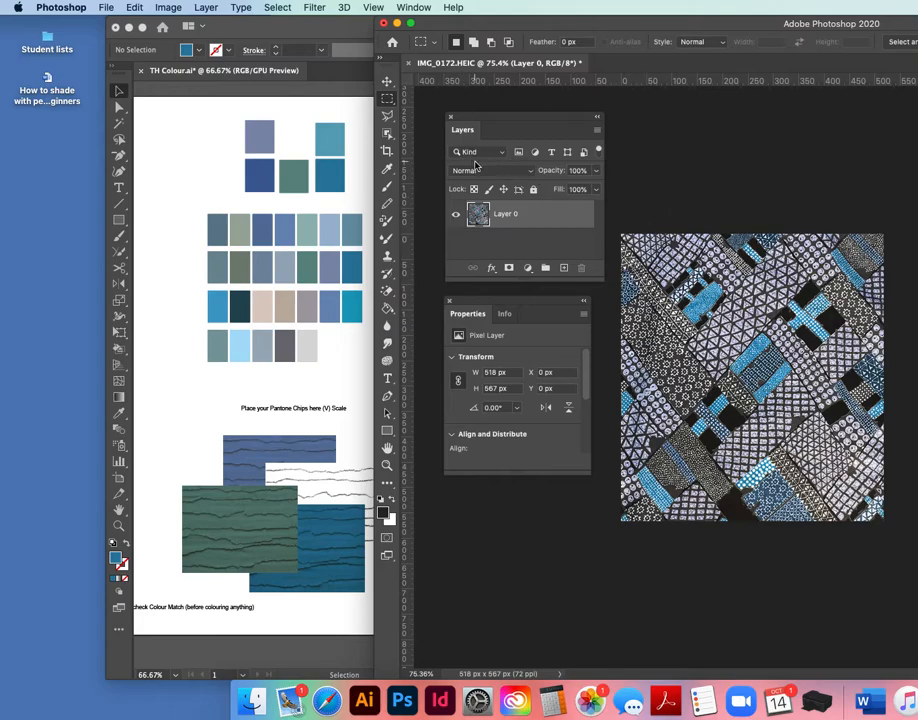
# Copy the whole recoloured print and paste it into the Illustrator colour board.
pyautogui.press('super+a')
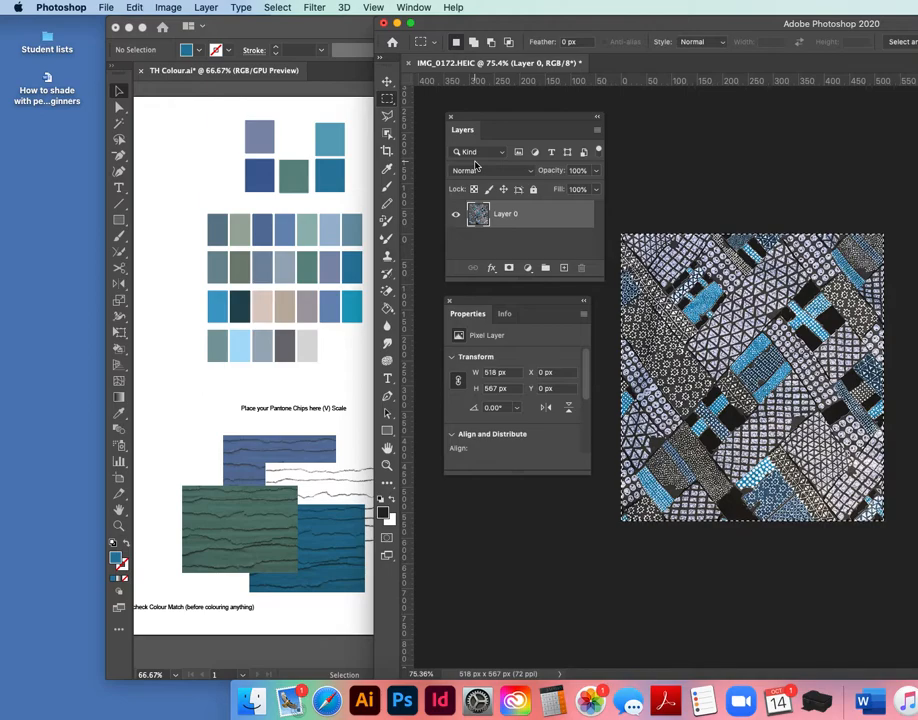
pyautogui.click(182, 184)
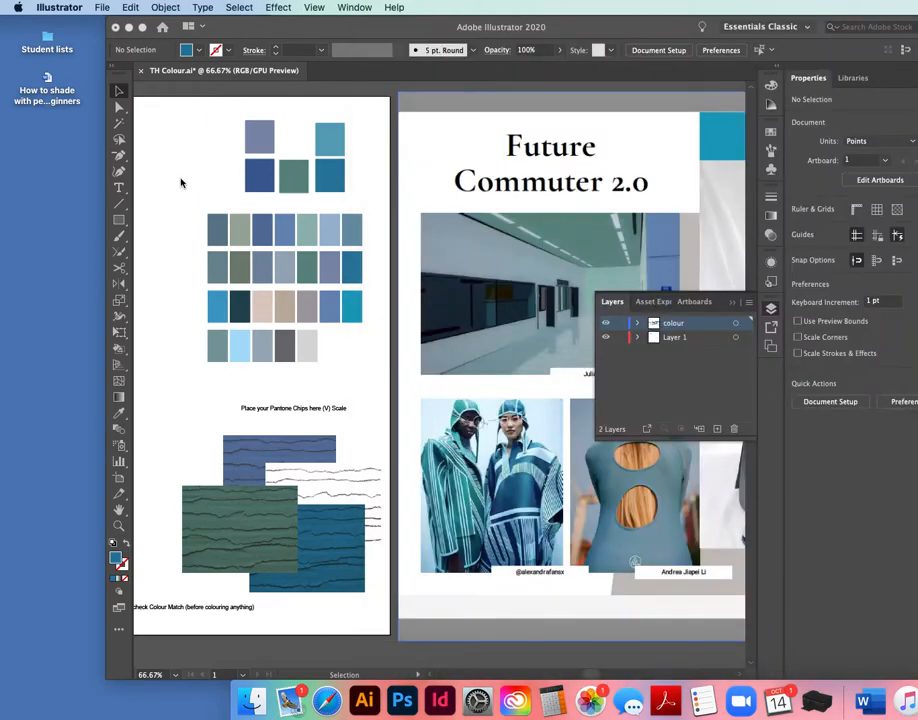
pyautogui.press('super+v')
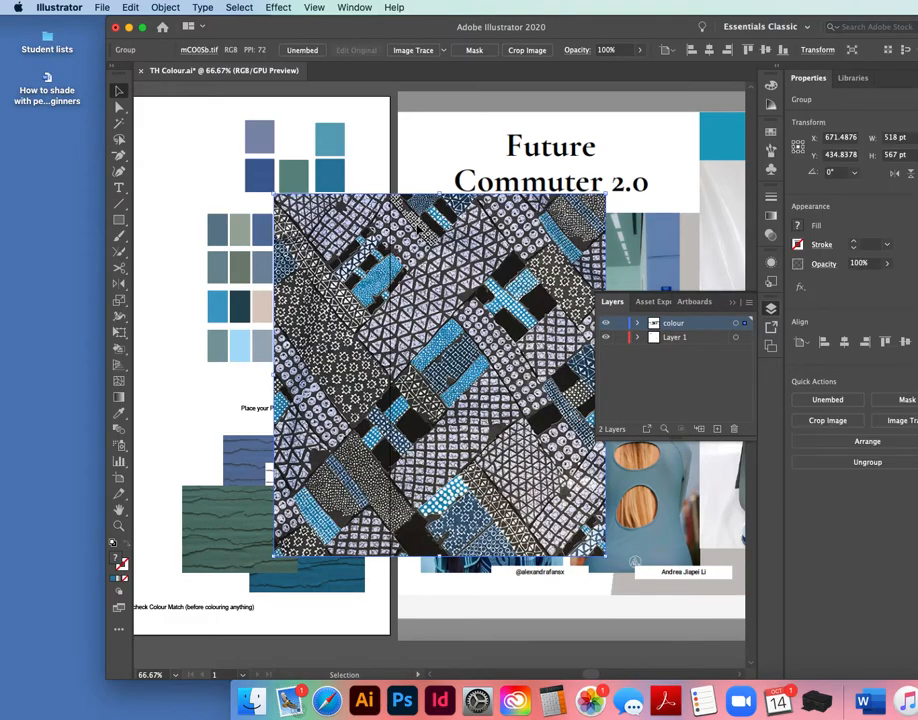
pyautogui.moveTo(446, 193); pyautogui.dragTo(440, 455)
# Position the pasted print beside the grid of colour chips, above the Pantone chip.
pyautogui.moveTo(384, 31); pyautogui.dragTo(518, 28)
pyautogui.hscroll(-5, 475, 303)
pyautogui.scroll(-1, 475, 303)
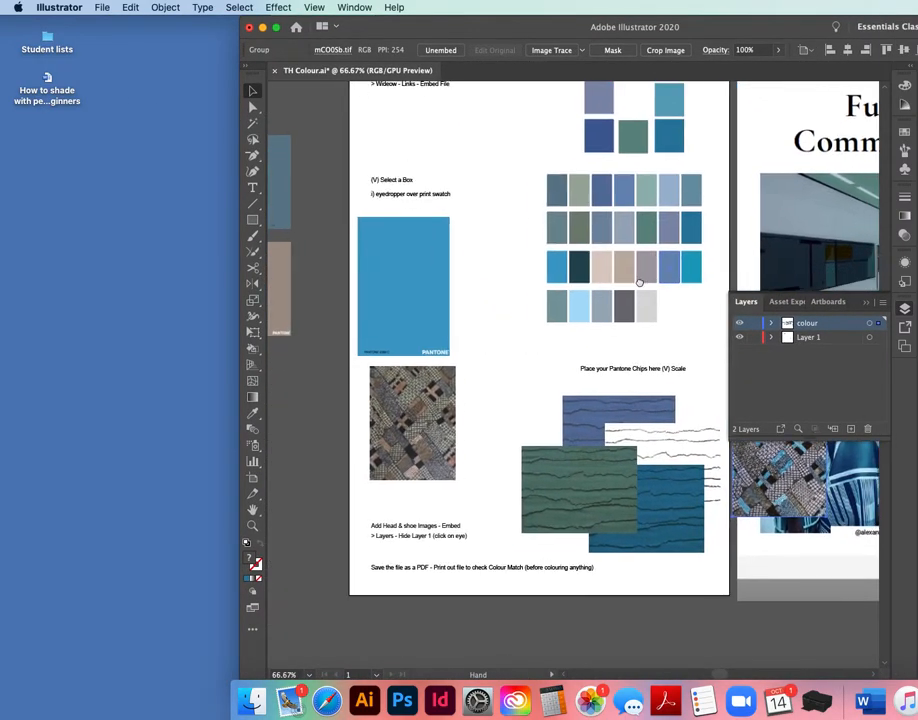
pyautogui.moveTo(755, 505); pyautogui.dragTo(492, 359)
pyautogui.moveTo(398, 458); pyautogui.dragTo(386, 458)
pyautogui.moveTo(454, 359); pyautogui.dragTo(450, 238)
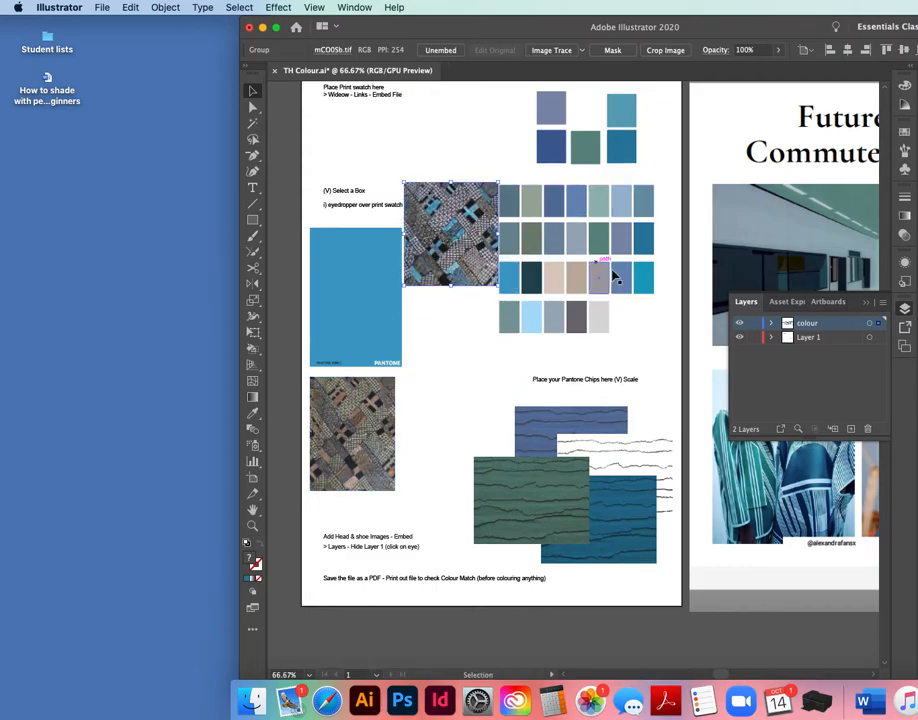
# Delete the old print image below the Pantone chip and move the Pantone chip down.
pyautogui.click(451, 359)
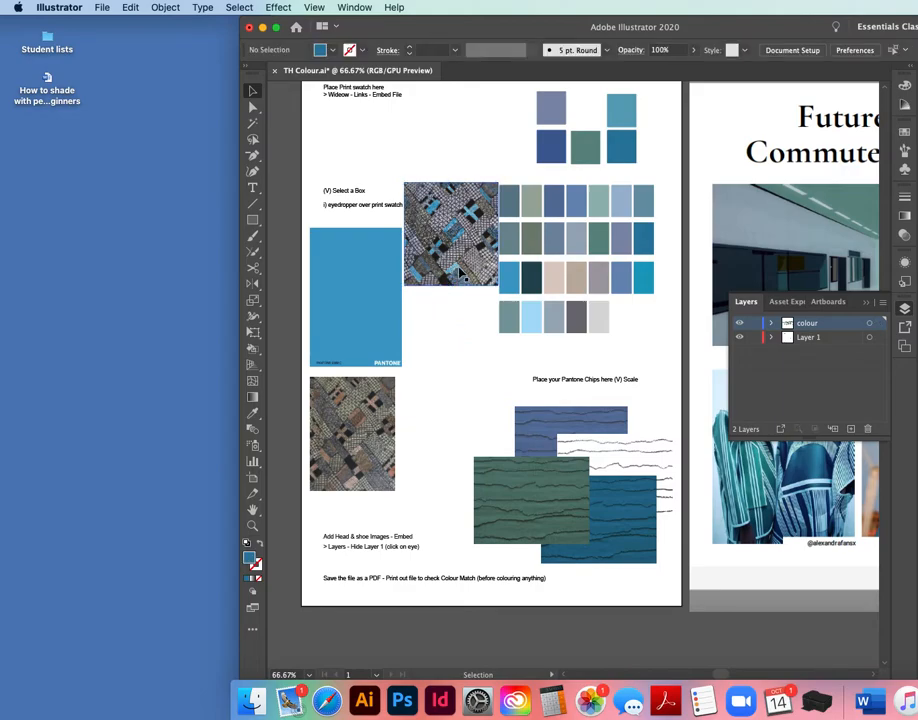
pyautogui.click(372, 437)
pyautogui.press('BackSpace')
pyautogui.moveTo(381, 329); pyautogui.dragTo(377, 375)
# Try to drag four Pantone JPEG files from the Downloads folder onto the Illustrator board.
pyautogui.click(255, 705)
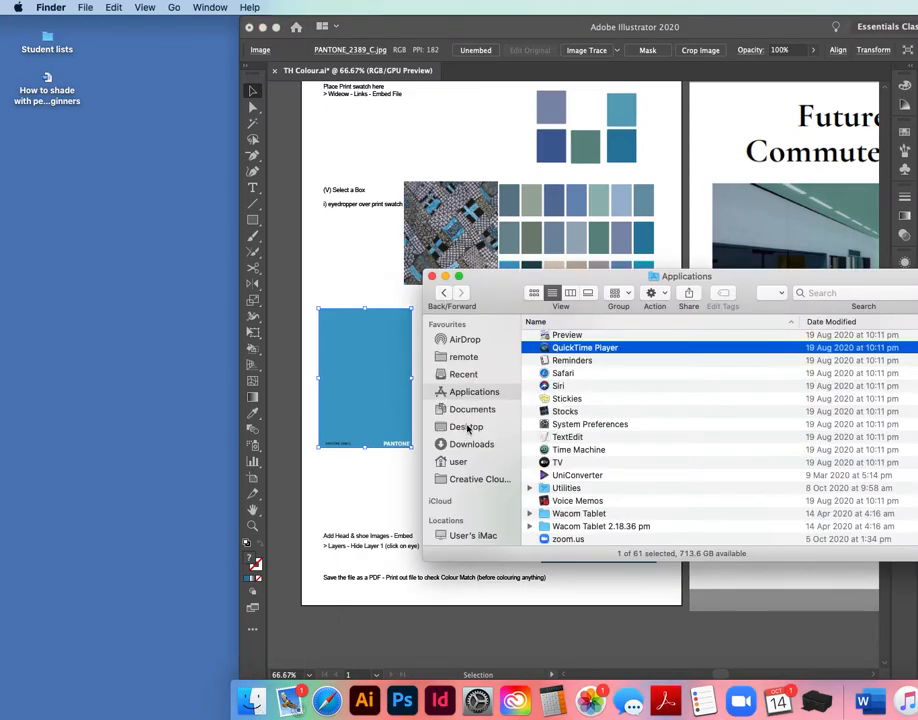
pyautogui.click(466, 447)
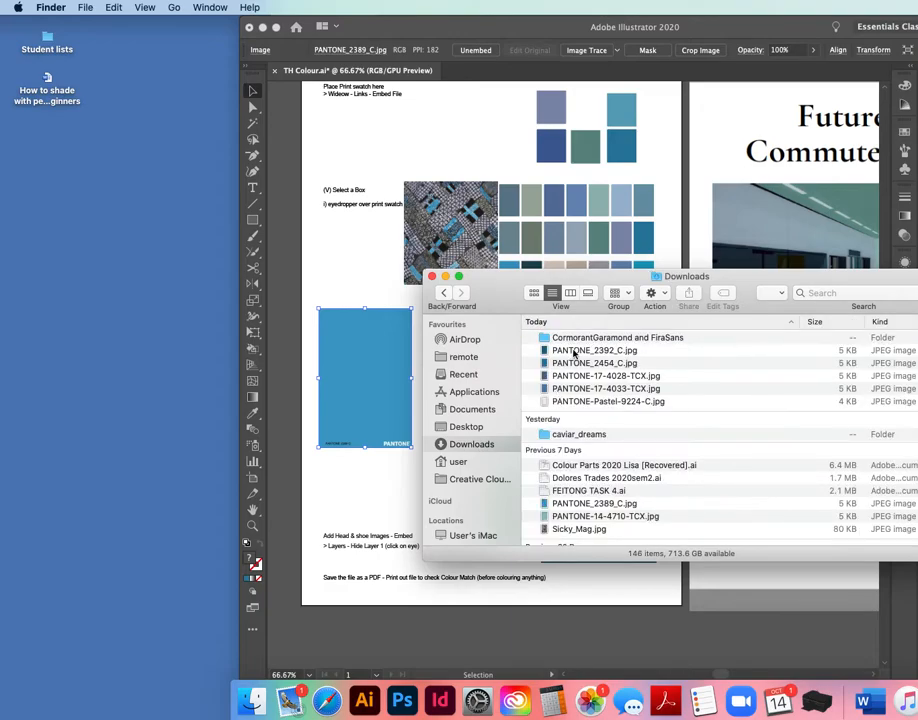
pyautogui.click(575, 352)
pyautogui.keyDown('shift'); pyautogui.click(573, 389); pyautogui.keyUp('shift')
pyautogui.moveTo(555, 355); pyautogui.dragTo(354, 284)
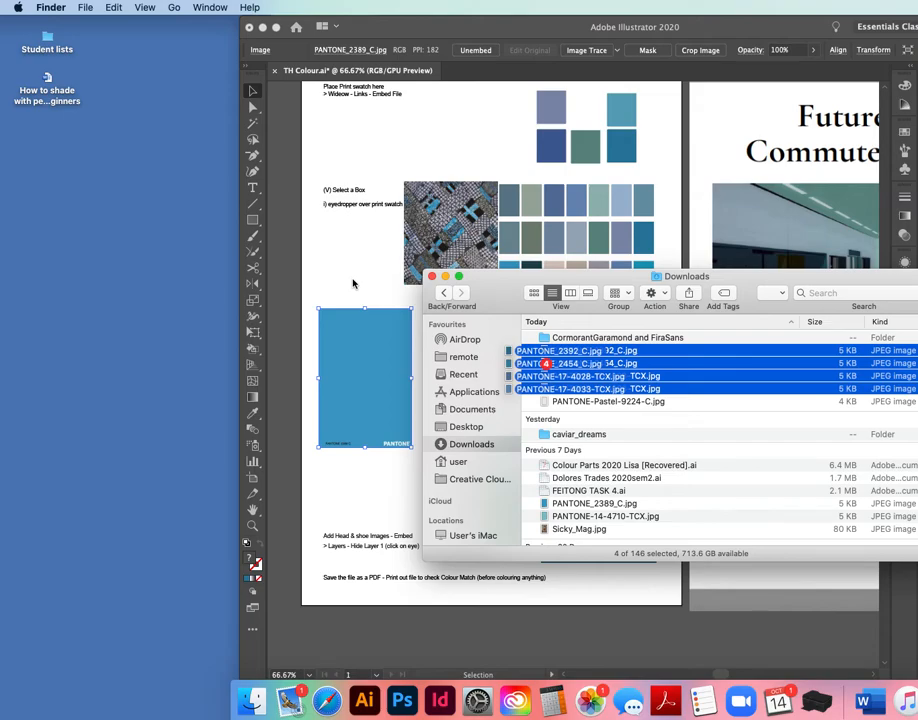
pyautogui.click(353, 289)
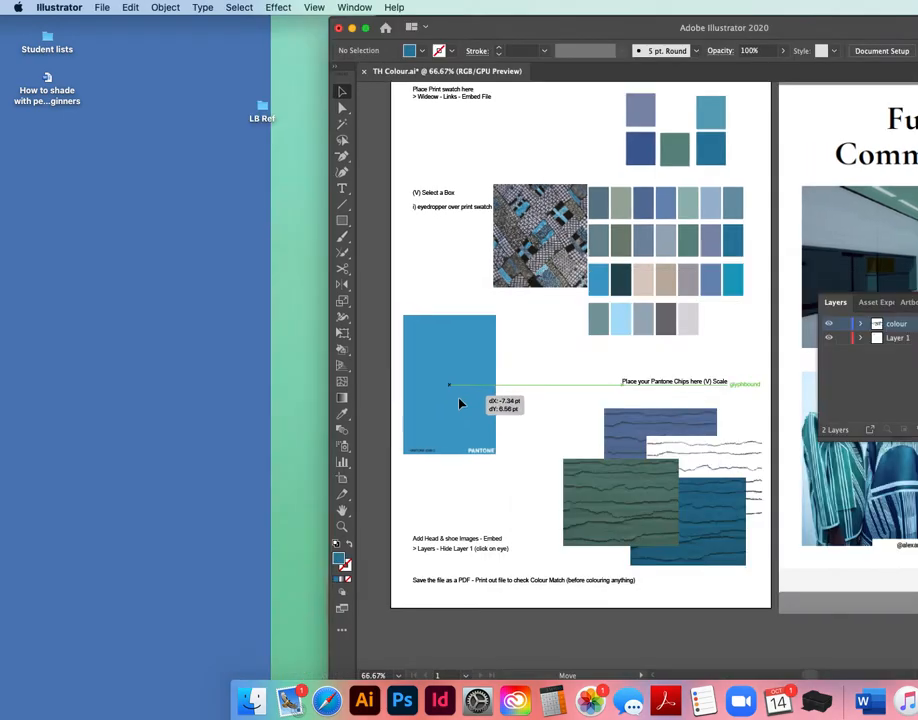
# Fill the third chip in the grid's third row with the Pantone chip's blue using the Eyedropper.
pyautogui.click(537, 389)
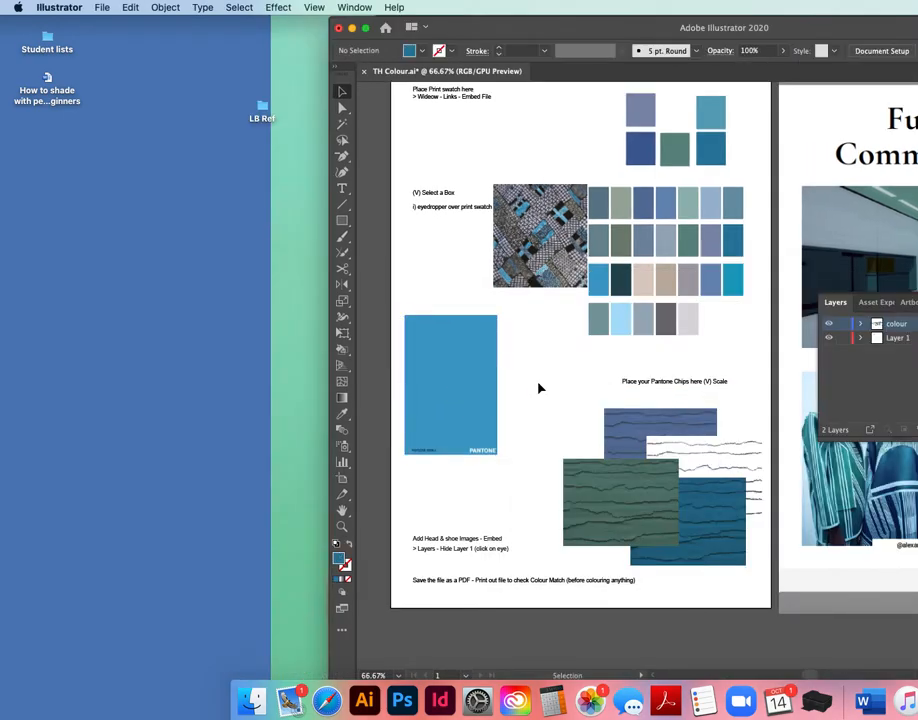
pyautogui.click(664, 213)
pyautogui.click(650, 287)
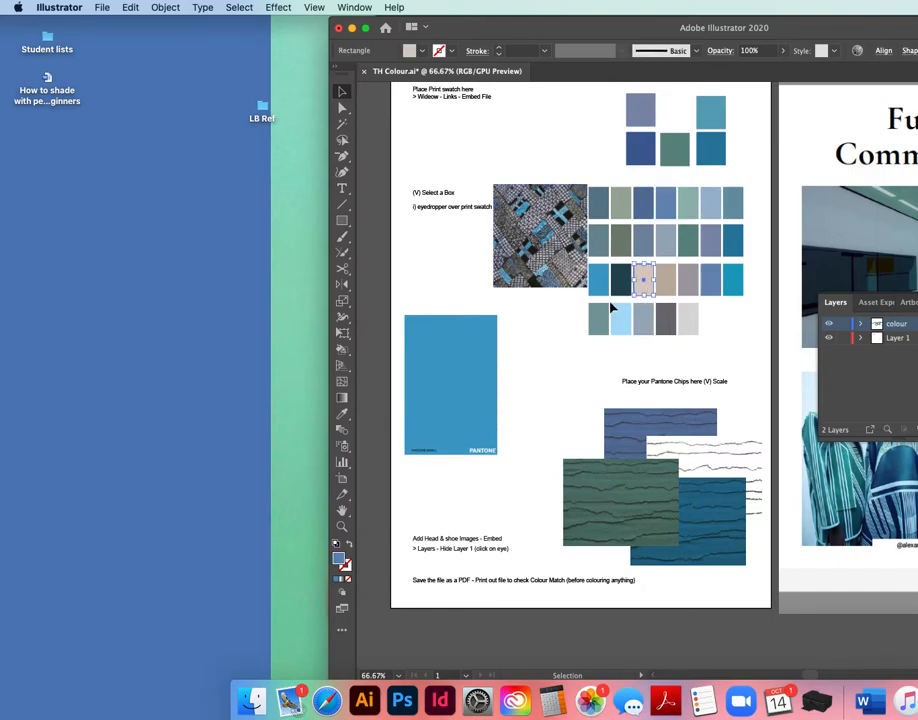
pyautogui.press('i')
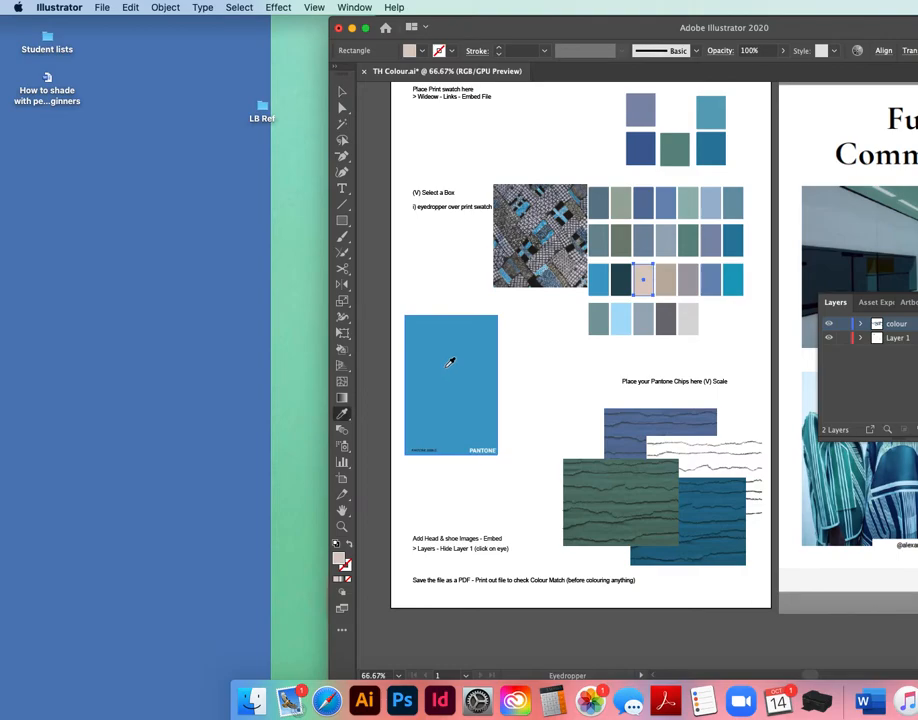
pyautogui.click(450, 362)
# Zoom in on the Pantone chip to read its colour code, then zoom back out to the whole board.
pyautogui.press('z')
pyautogui.moveTo(411, 446); pyautogui.dragTo(463, 463)
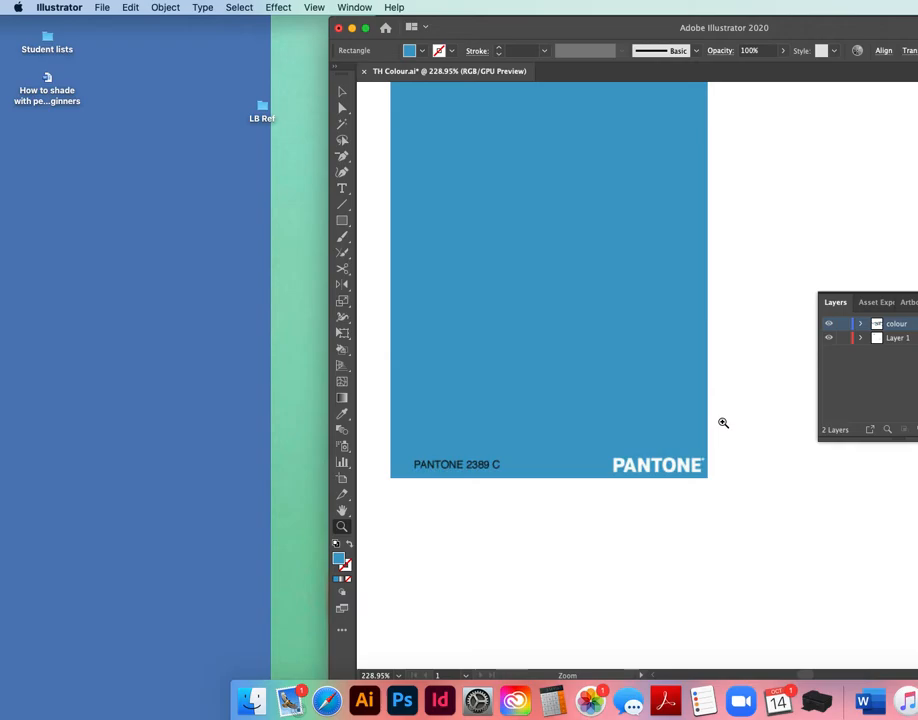
pyautogui.press('super+minus')
pyautogui.press('super+minus')
pyautogui.press('super+minus')
pyautogui.press('super+minus')
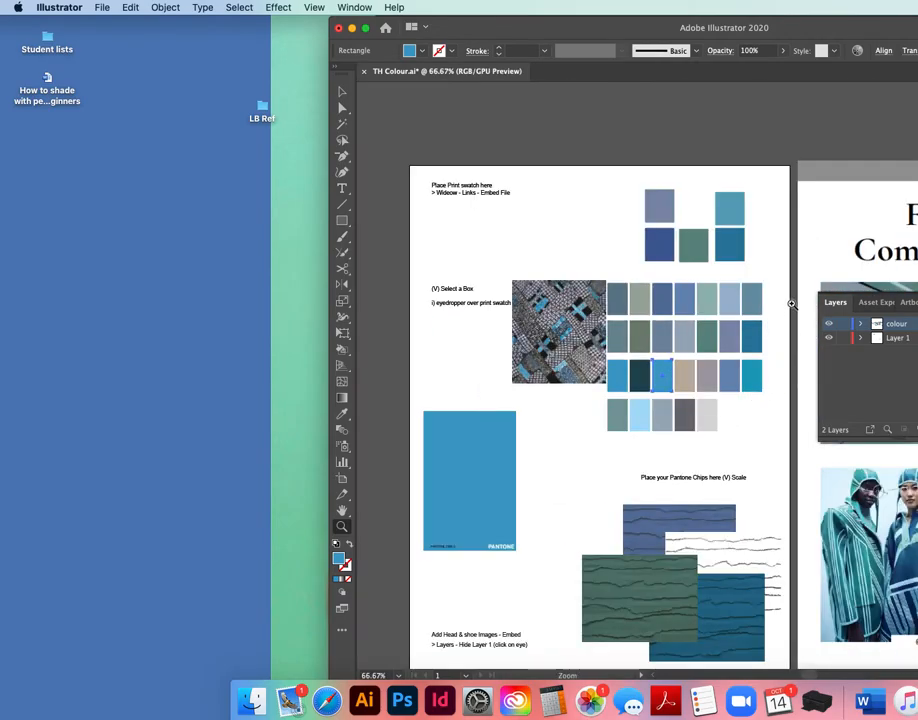
pyautogui.moveTo(851, 30); pyautogui.dragTo(616, 27)
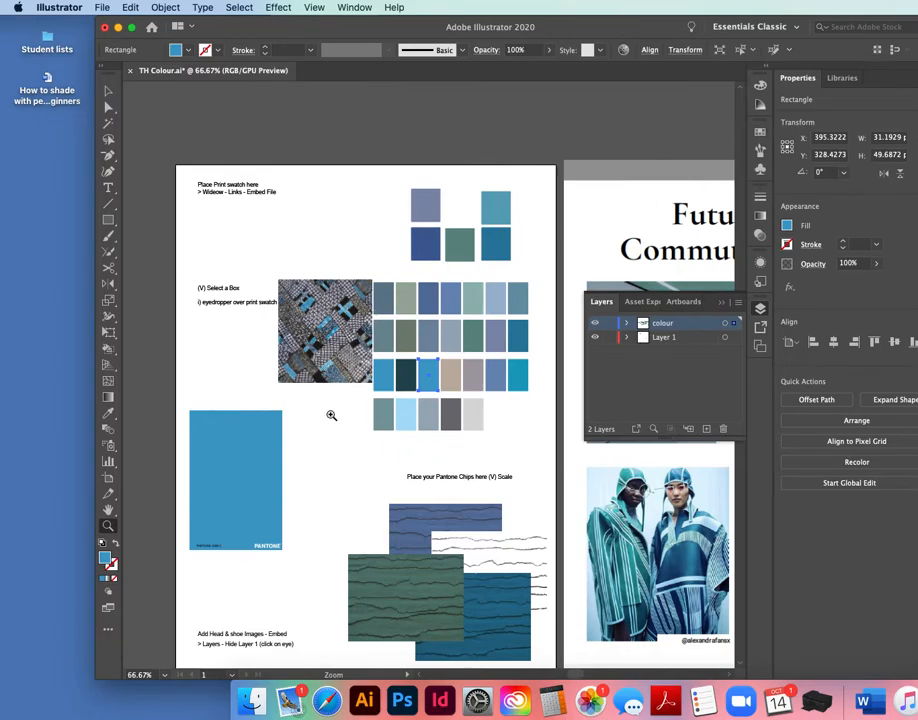
pyautogui.moveTo(332, 412); pyautogui.dragTo(338, 414)
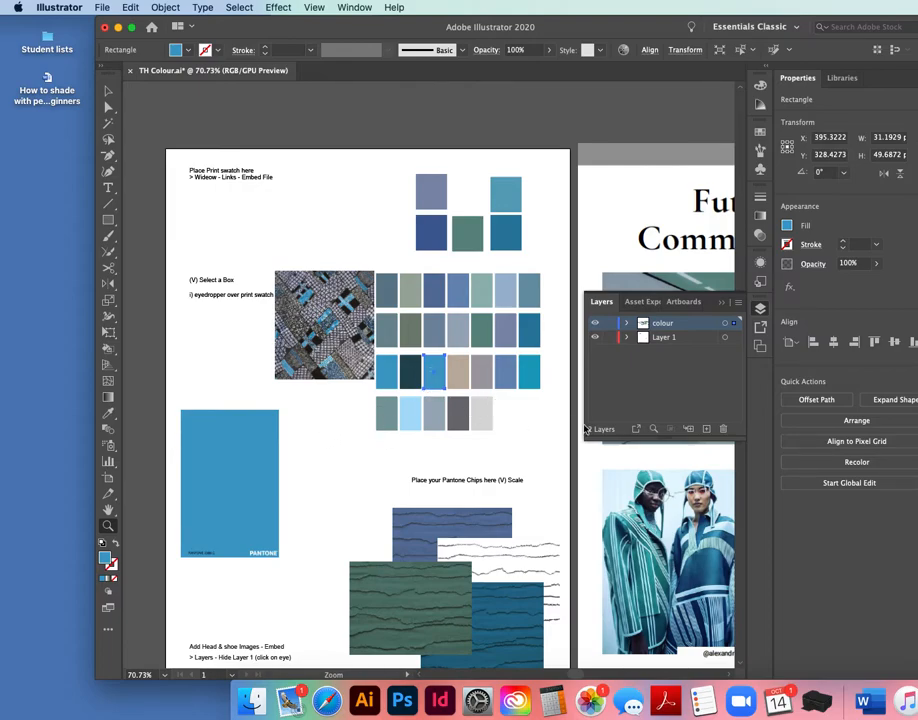
# Open the Swatches panel and move the print image up into the 'Place Print swatch here' area.
pyautogui.click(655, 374)
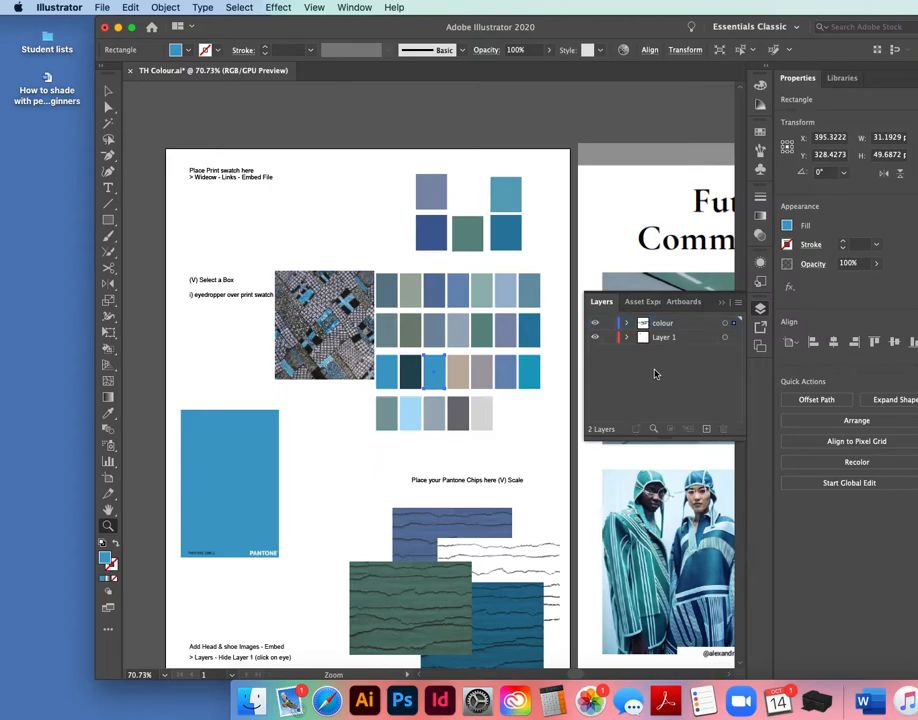
pyautogui.click(761, 133)
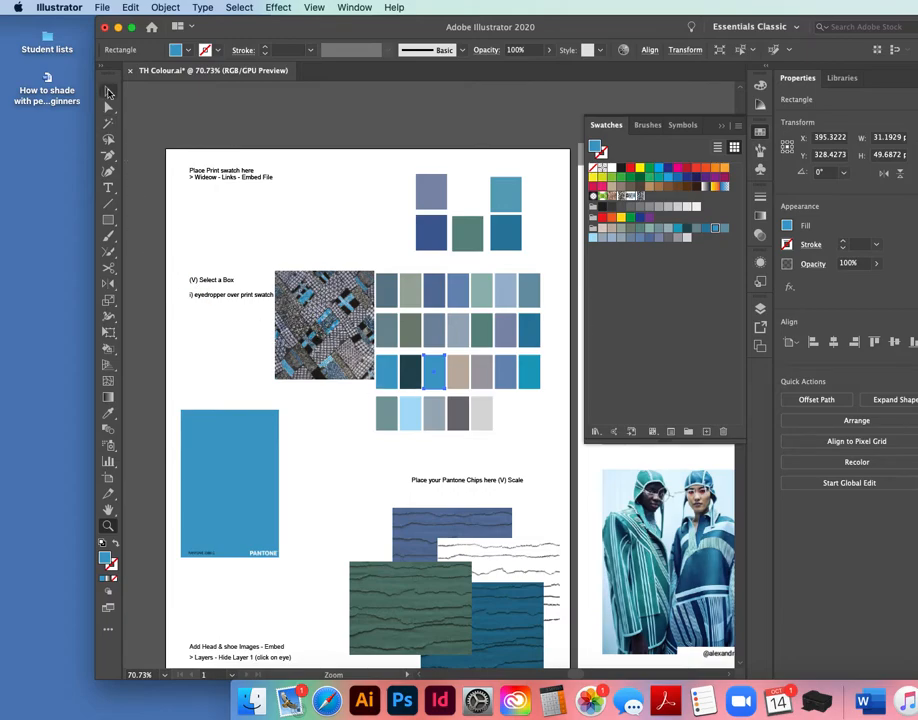
pyautogui.press('v')
pyautogui.moveTo(325, 354); pyautogui.dragTo(698, 318)
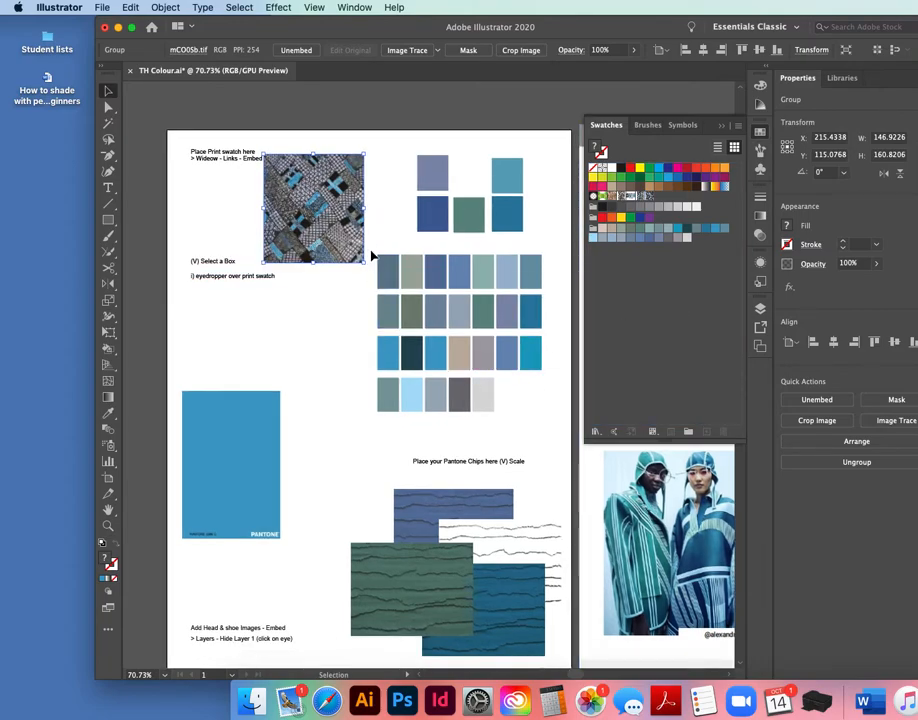
# Select the whole chip grid and create a new colour group from the selected artwork.
pyautogui.moveTo(370, 248); pyautogui.dragTo(553, 426)
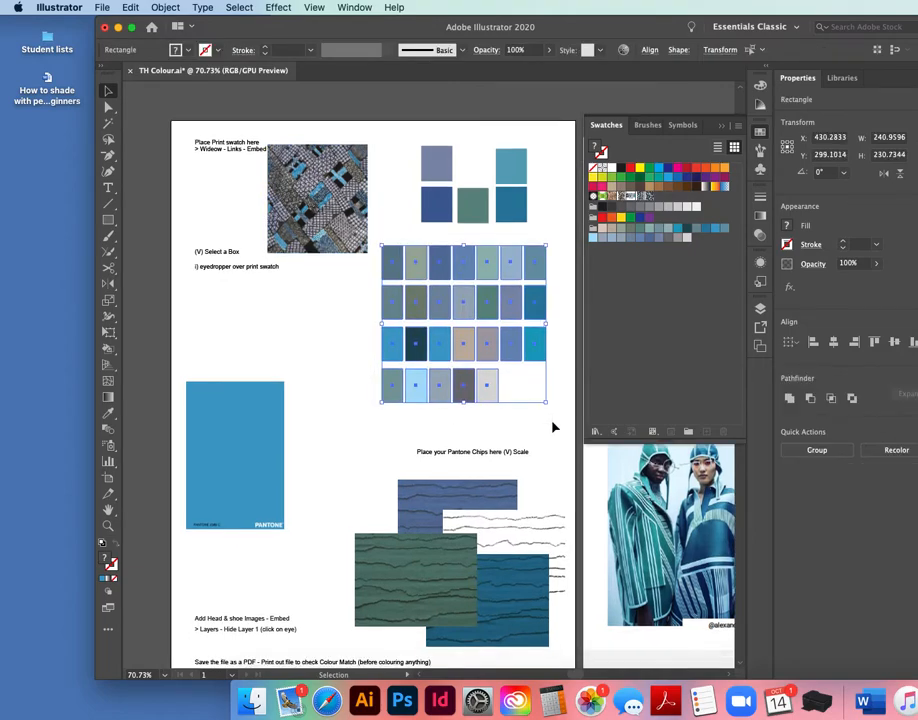
pyautogui.click(738, 126)
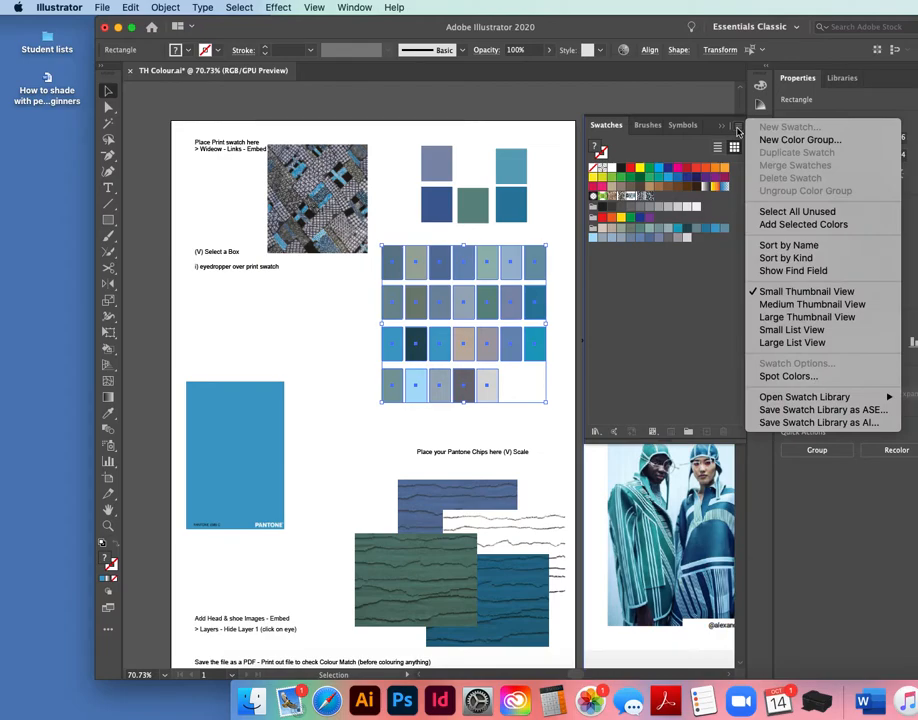
pyautogui.click(766, 139)
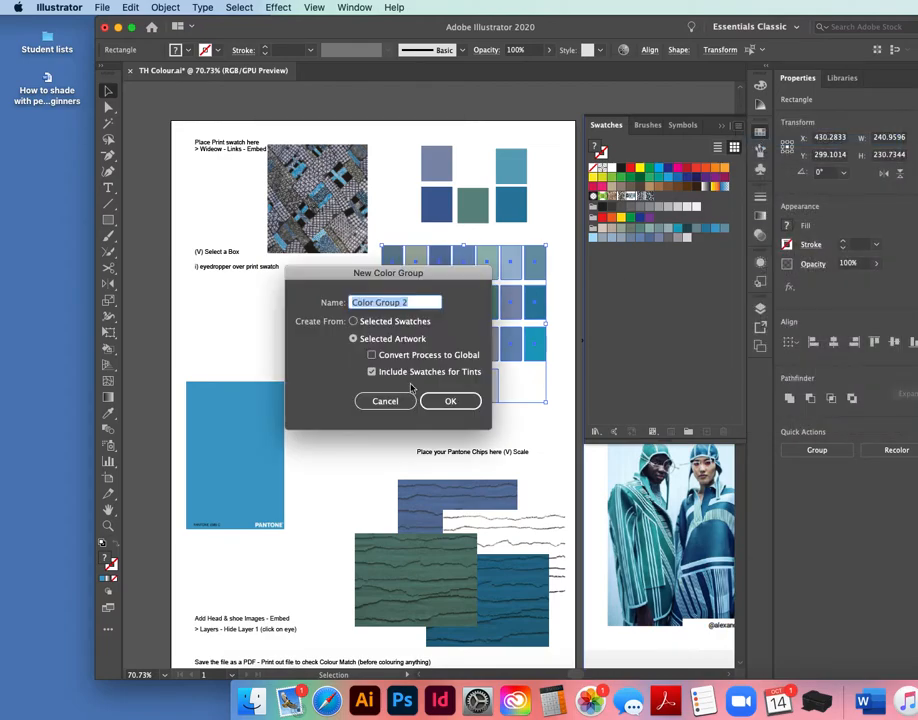
pyautogui.click(450, 401)
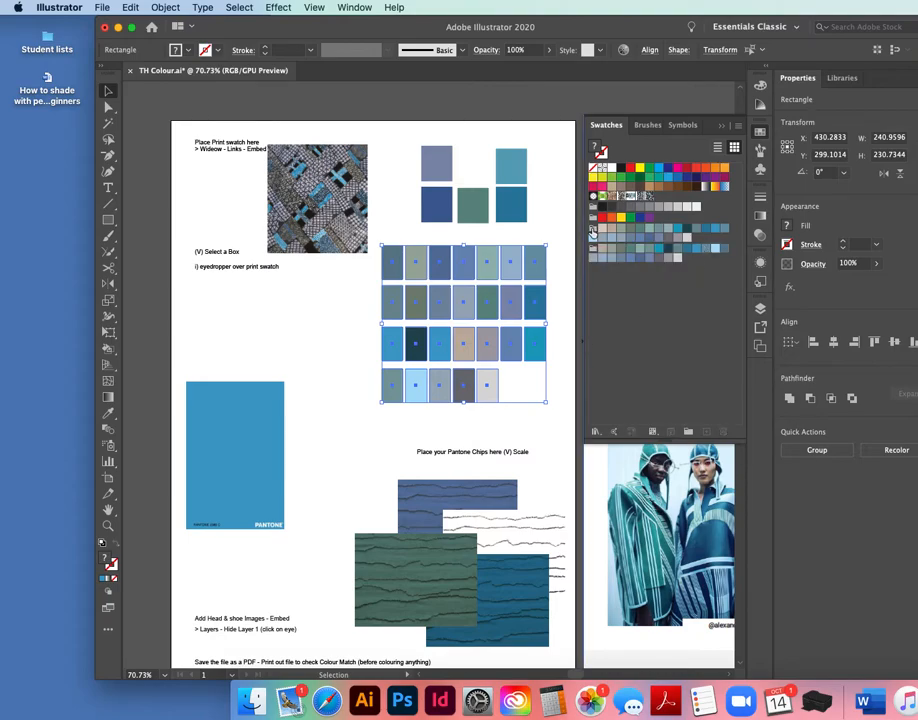
# Delete the older colour group from the Swatches panel and deselect everything.
pyautogui.click(594, 238)
pyautogui.moveTo(594, 238); pyautogui.dragTo(719, 433)
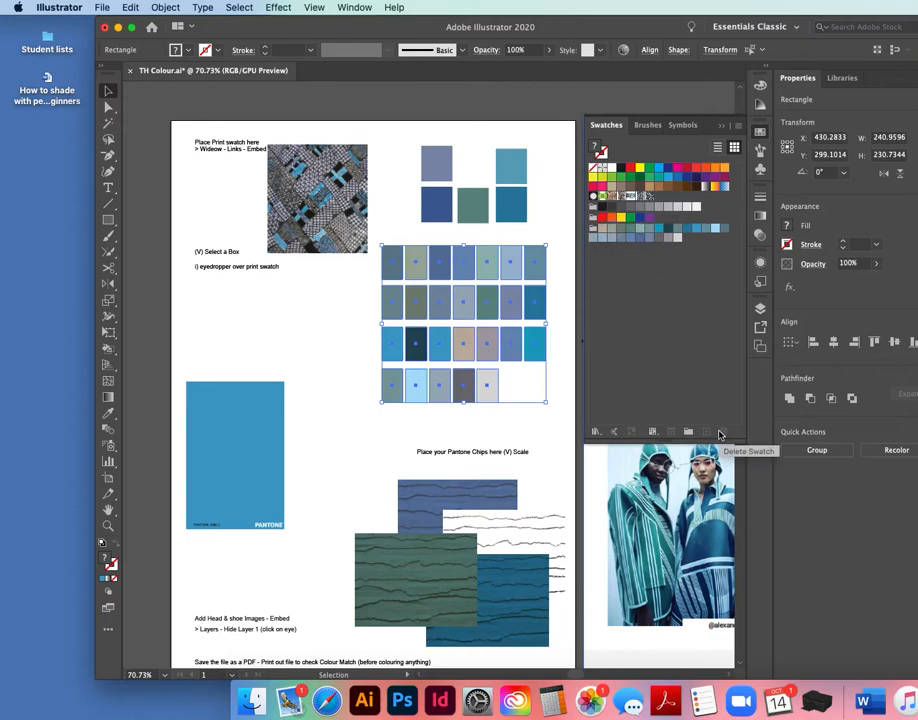
pyautogui.click(342, 357)
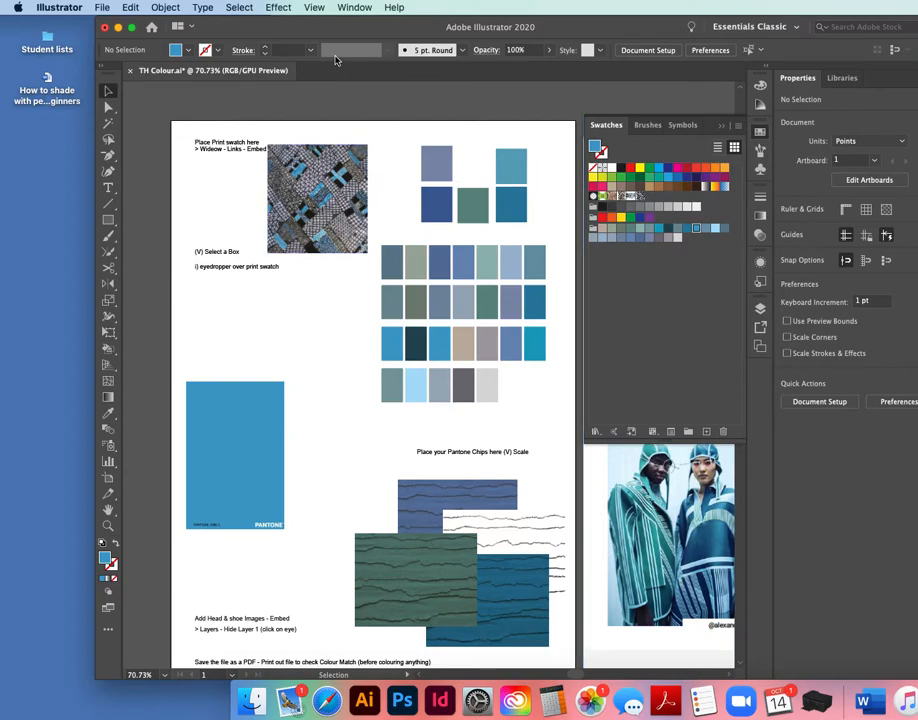
# Open the Links panel, select the CNCS and 16-0205 image links, and embed them.
pyautogui.click(353, 8)
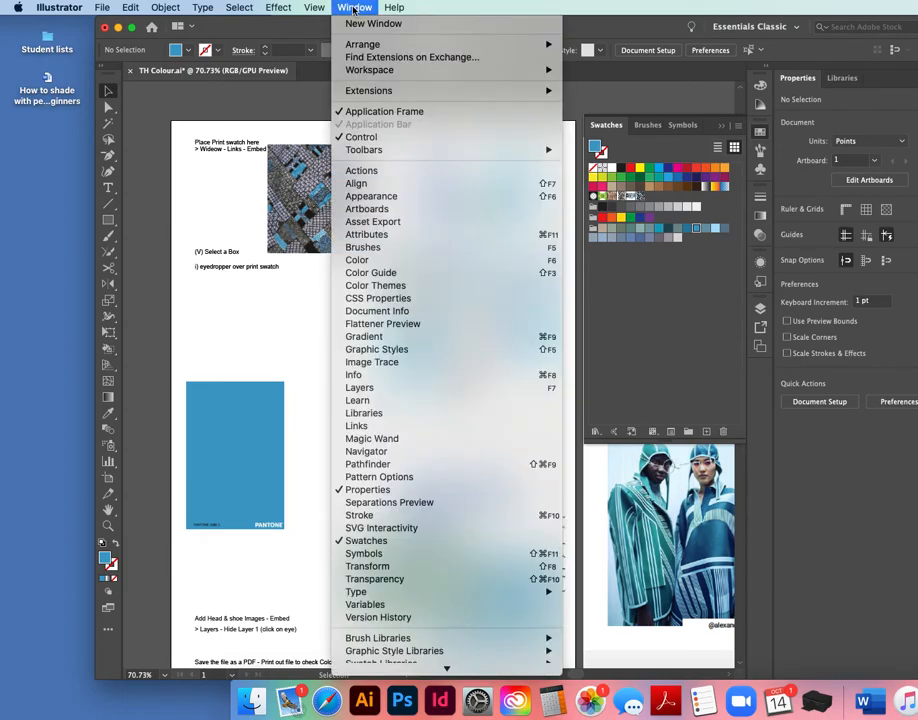
pyautogui.click(356, 427)
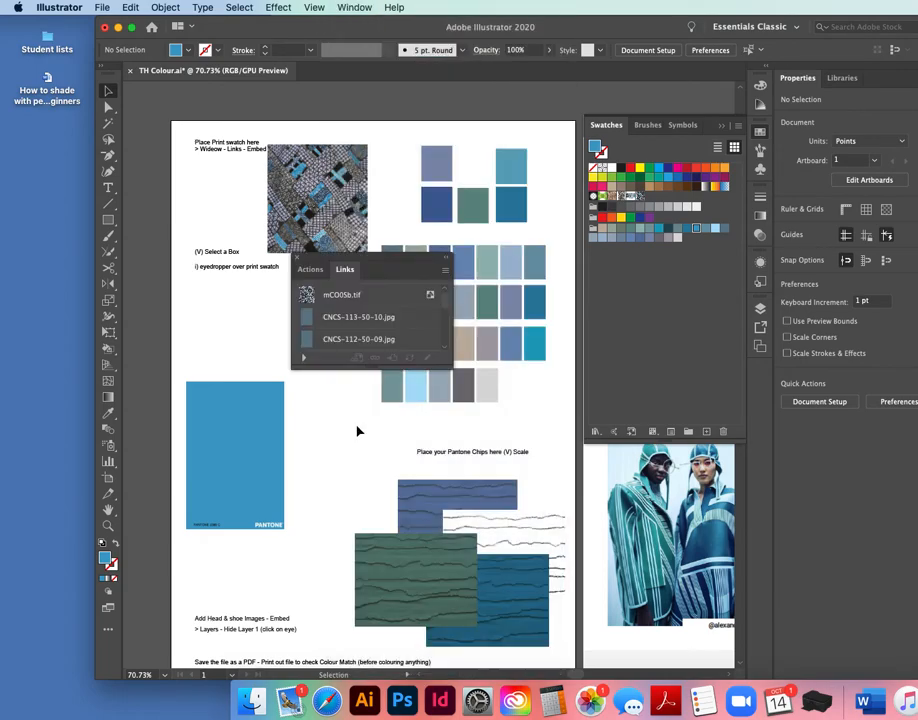
pyautogui.click(420, 324)
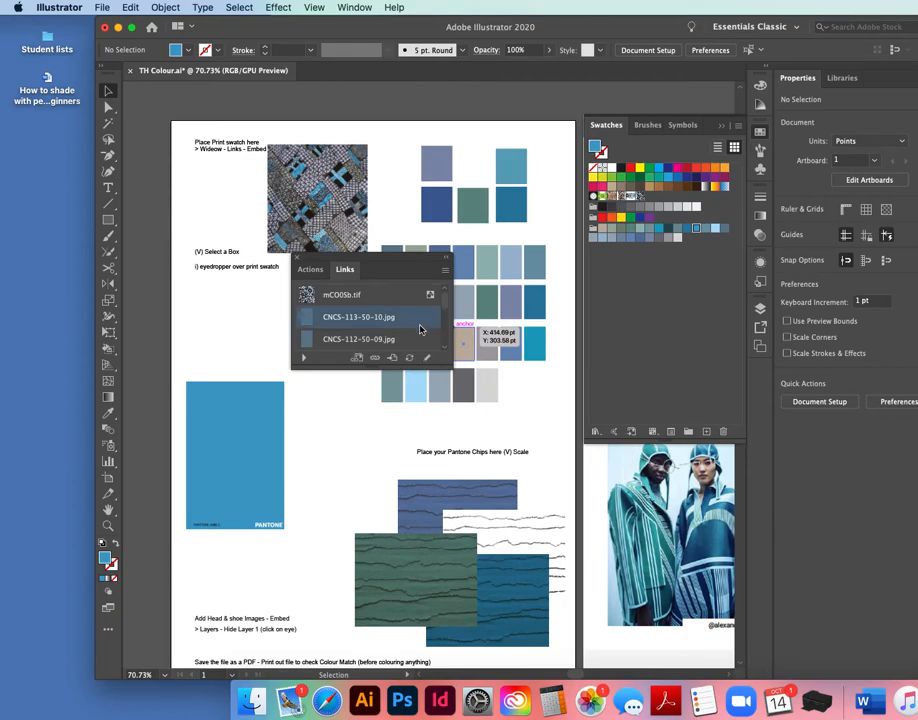
pyautogui.keyDown('shift'); pyautogui.click(421, 346); pyautogui.keyUp('shift')
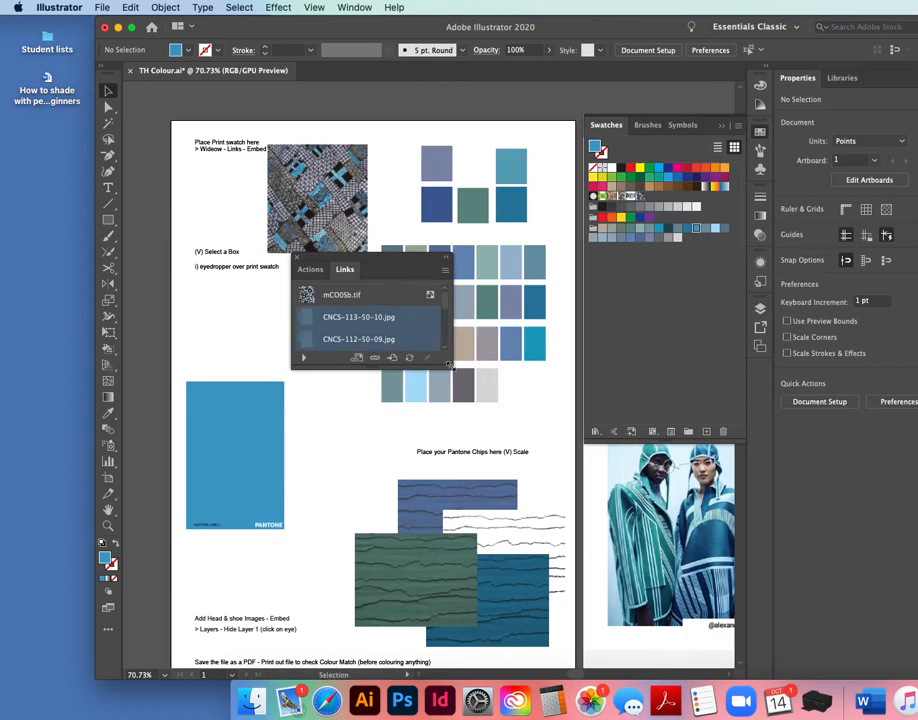
pyautogui.moveTo(450, 366); pyautogui.dragTo(514, 628)
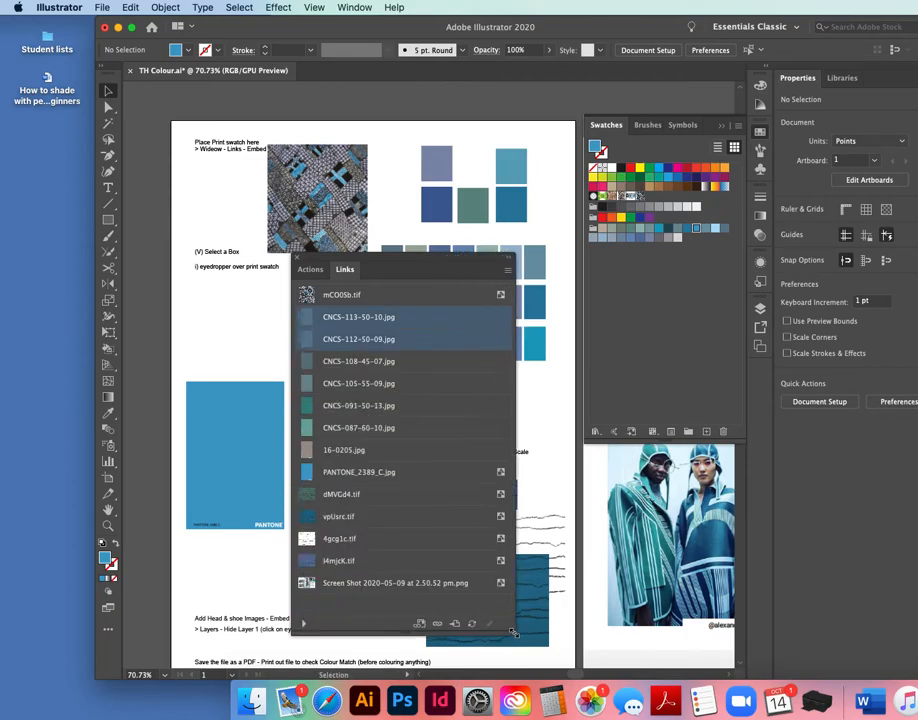
pyautogui.keyDown('shift'); pyautogui.click(500, 451); pyautogui.keyUp('shift')
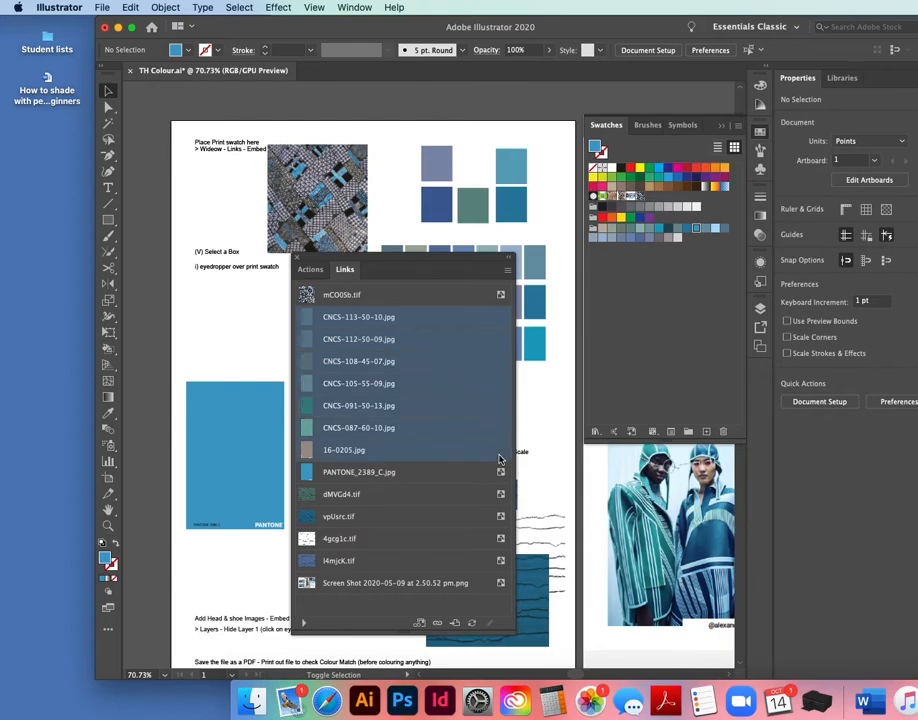
pyautogui.click(507, 272)
pyautogui.click(574, 374)
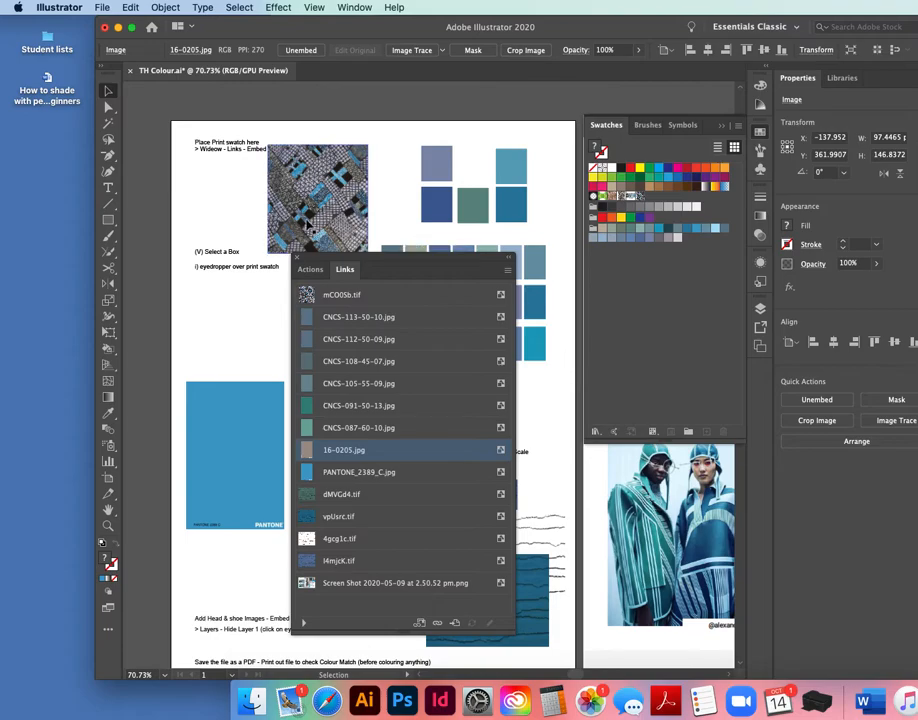
pyautogui.click(297, 260)
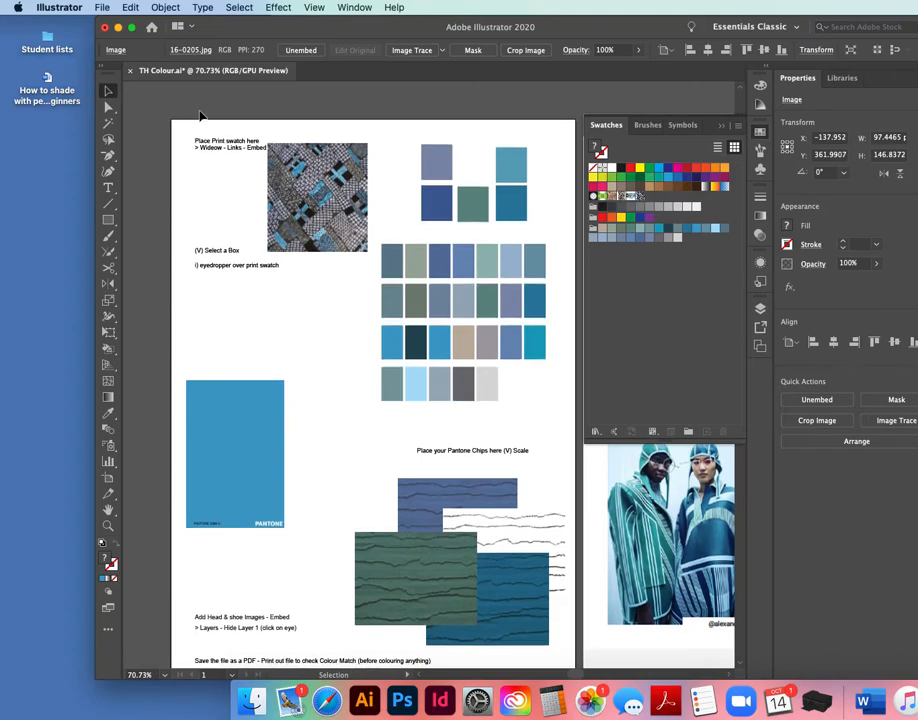
# Nudge the print image slightly up and to the right in its area.
pyautogui.moveTo(303, 32); pyautogui.dragTo(233, 44)
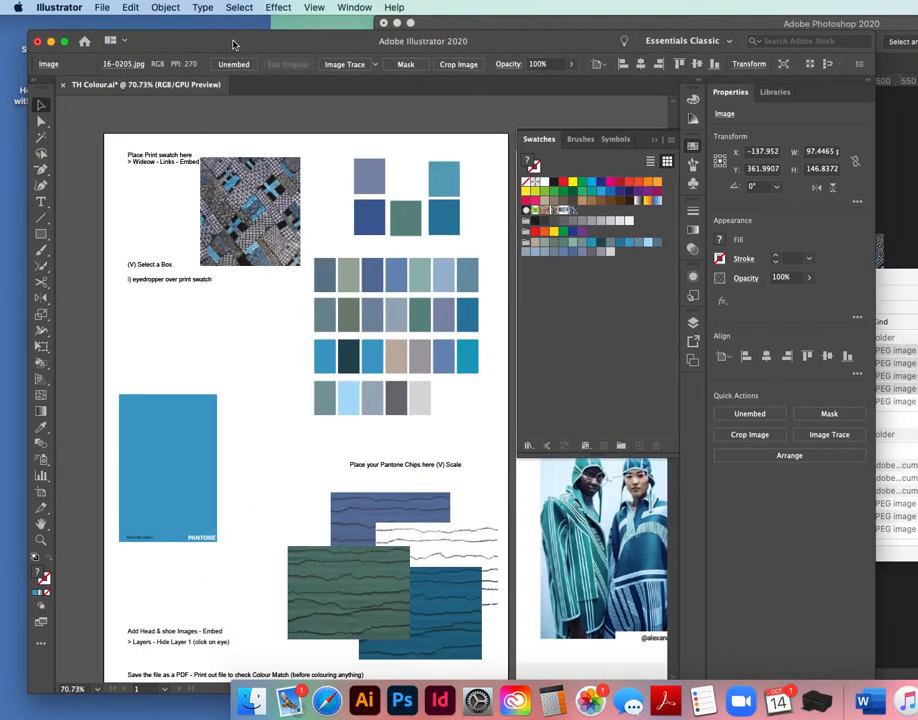
pyautogui.click(251, 231)
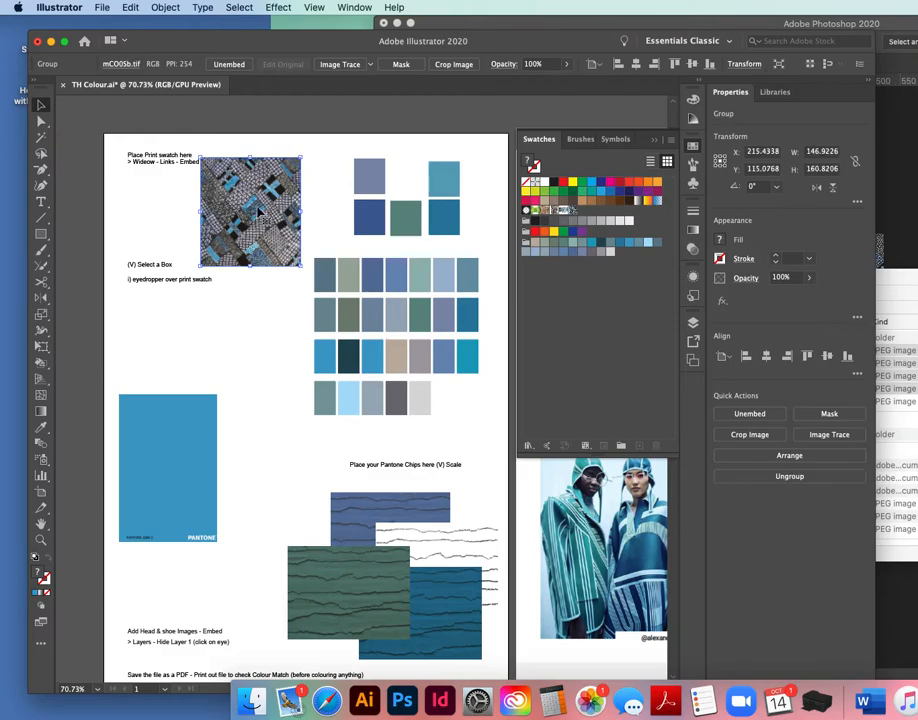
pyautogui.moveTo(259, 212); pyautogui.dragTo(283, 185)
# Draw a rectangle about 314 × 382 pt on the board's left side and fill it with the print pattern swatch.
pyautogui.press('m')
pyautogui.moveTo(88, 301); pyautogui.dragTo(302, 561)
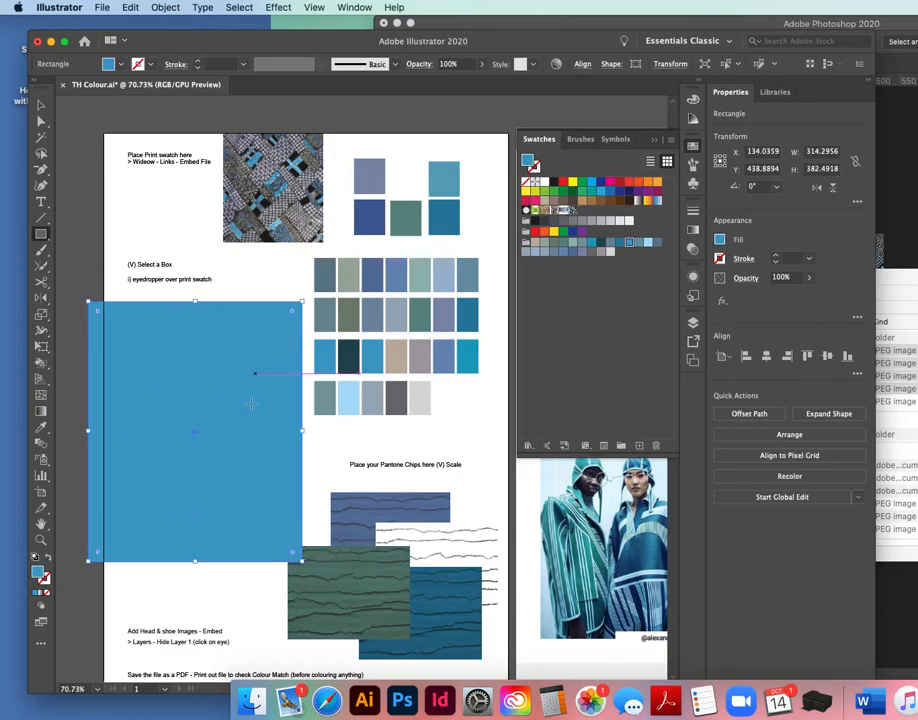
pyautogui.click(572, 211)
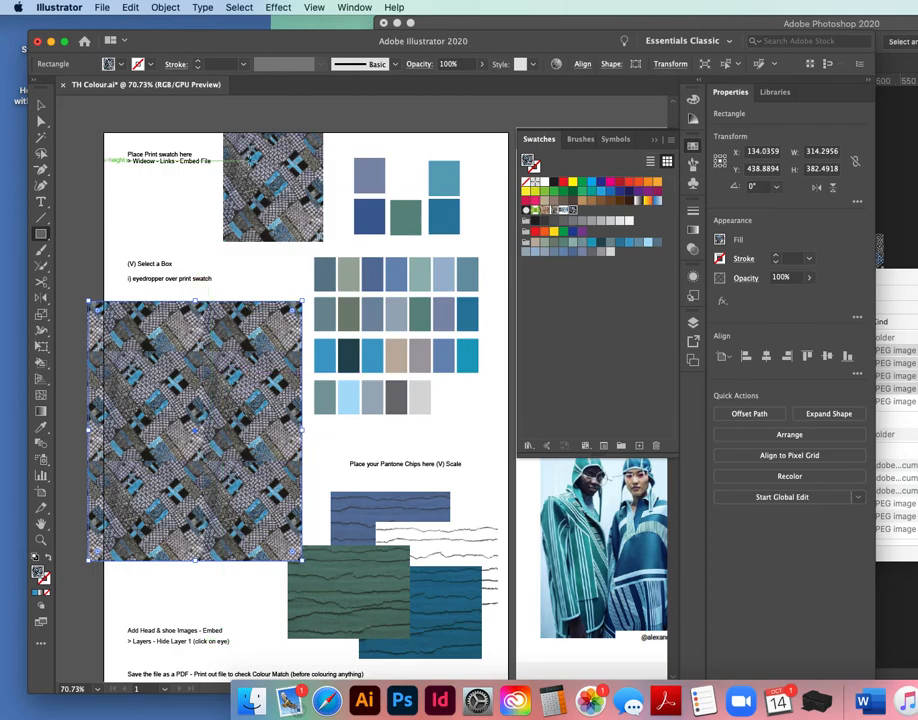
pyautogui.click(41, 105)
pyautogui.click(487, 182)
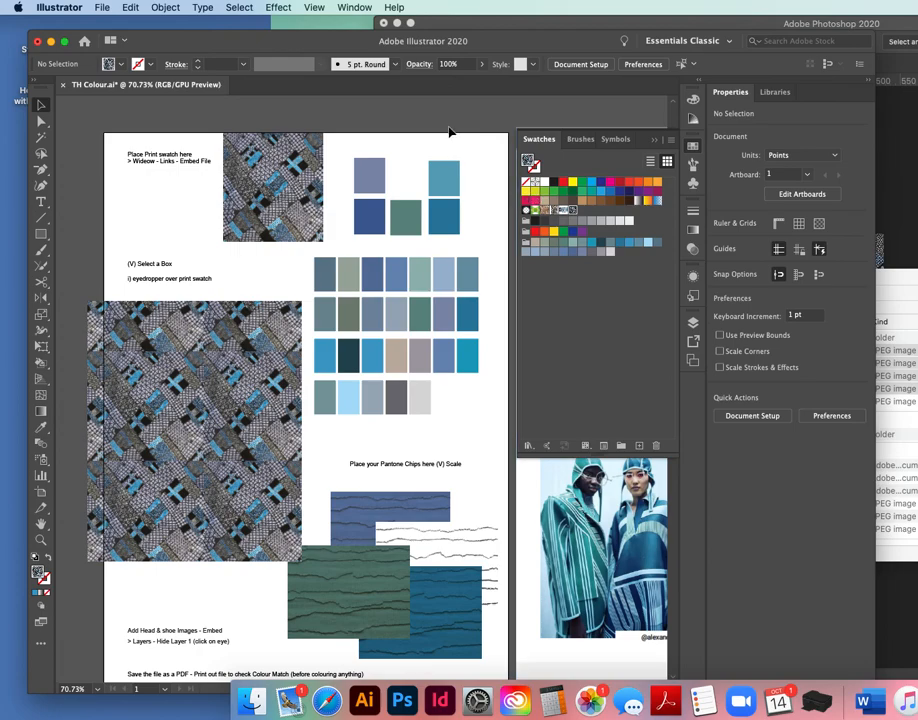